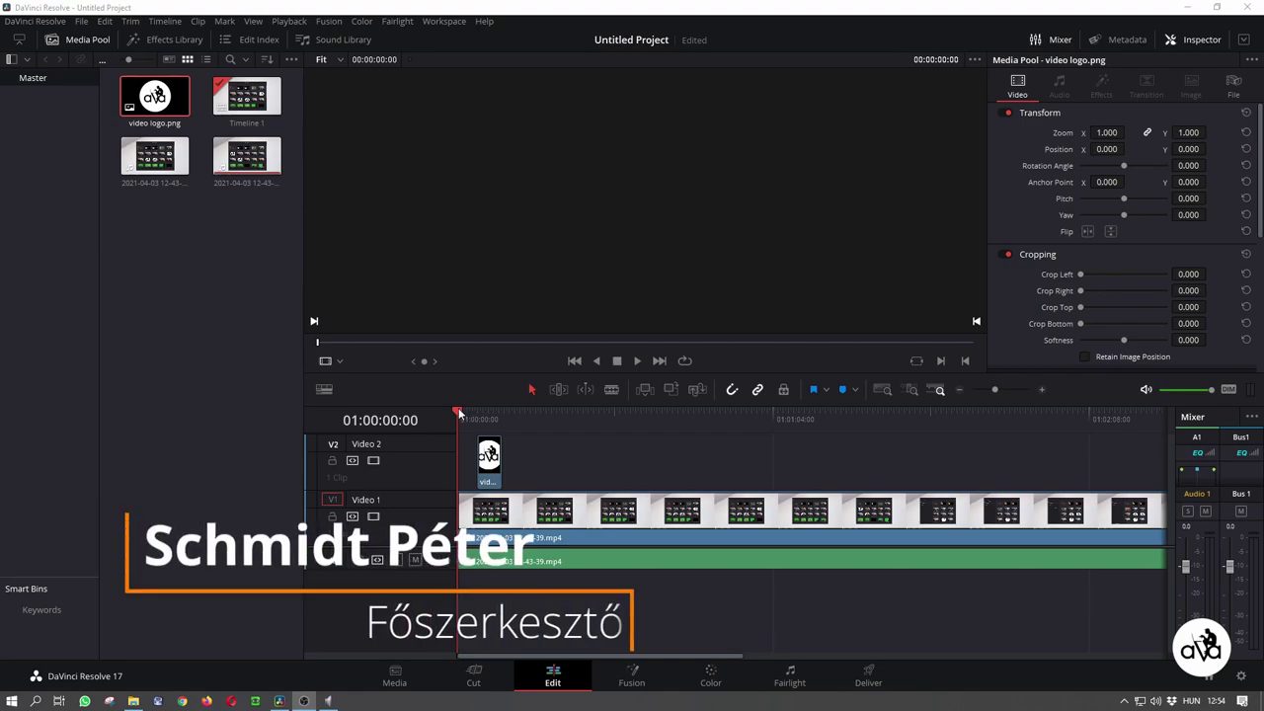
# Step: Scrub the playhead along the timeline ruler to 01:00:44:00
pyautogui.moveTo(458, 417); pyautogui.dragTo(675, 416)
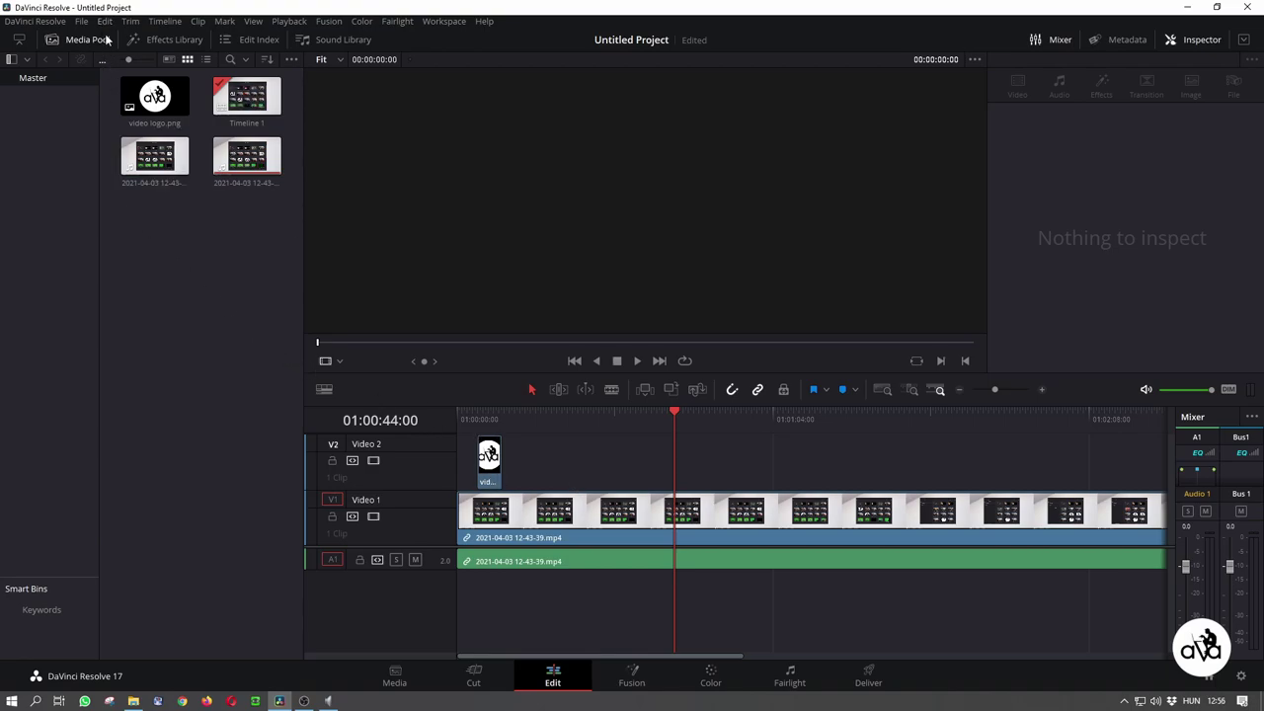
# Step: Change Timeline 1's Starting Timecode from the Media Pool to 00:00:00:00
pyautogui.rightClick(248, 105)
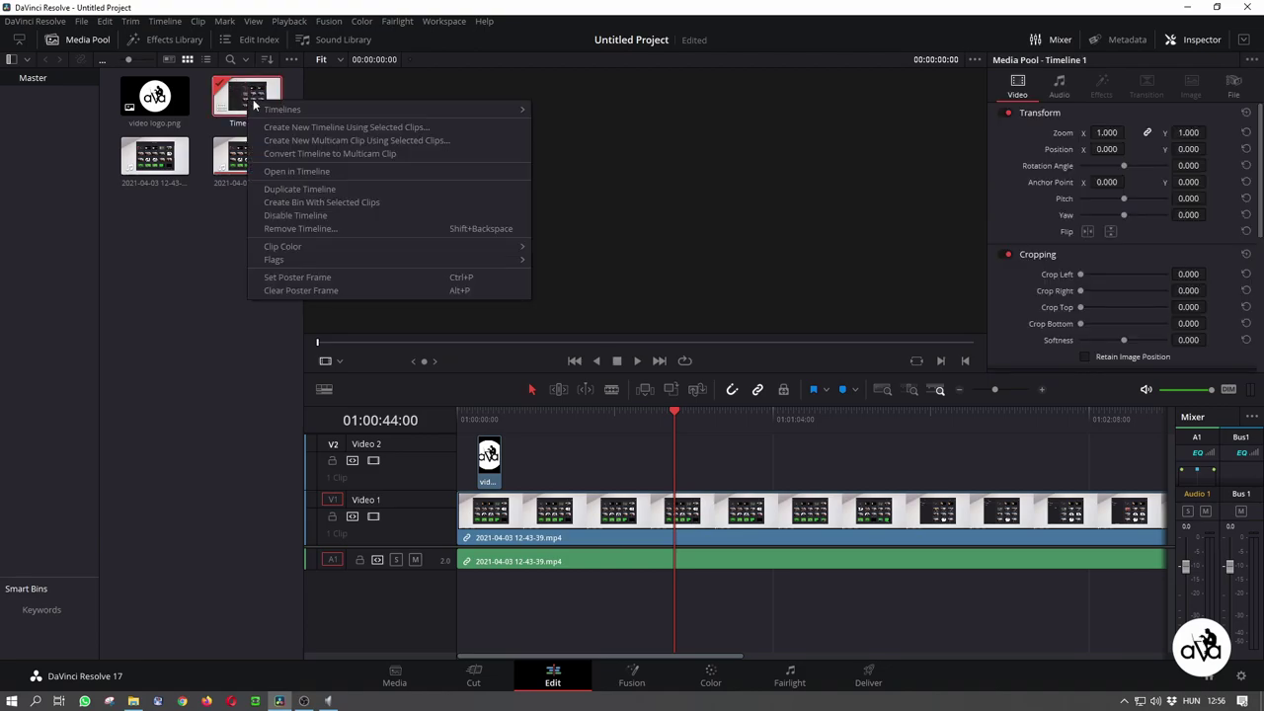
pyautogui.moveTo(316, 110)
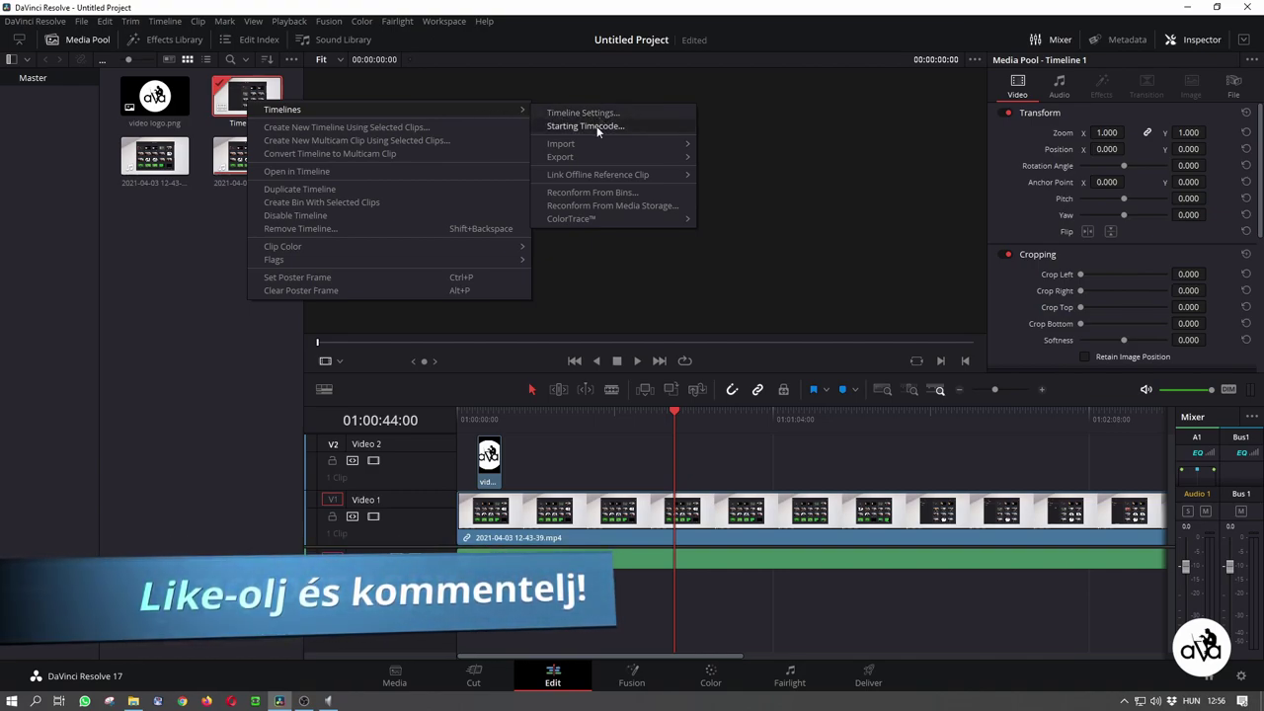
pyautogui.click(597, 127)
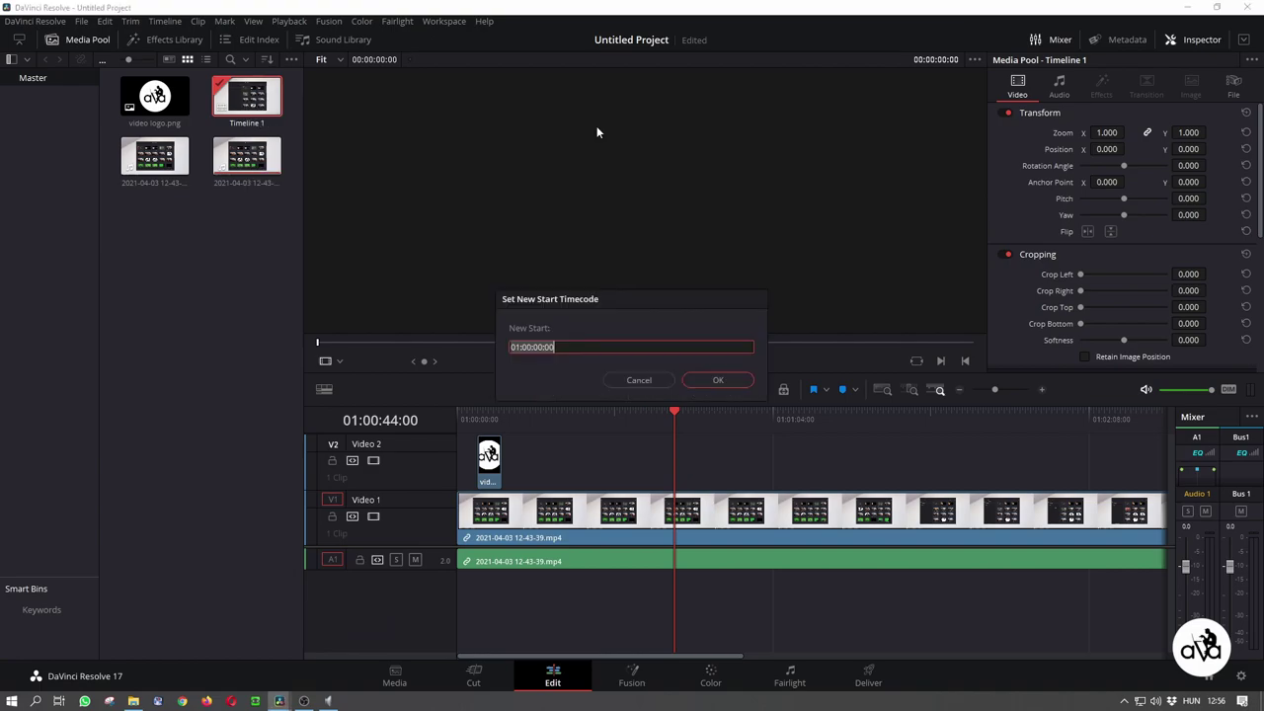
pyautogui.click(551, 347)
pyautogui.click(723, 380)
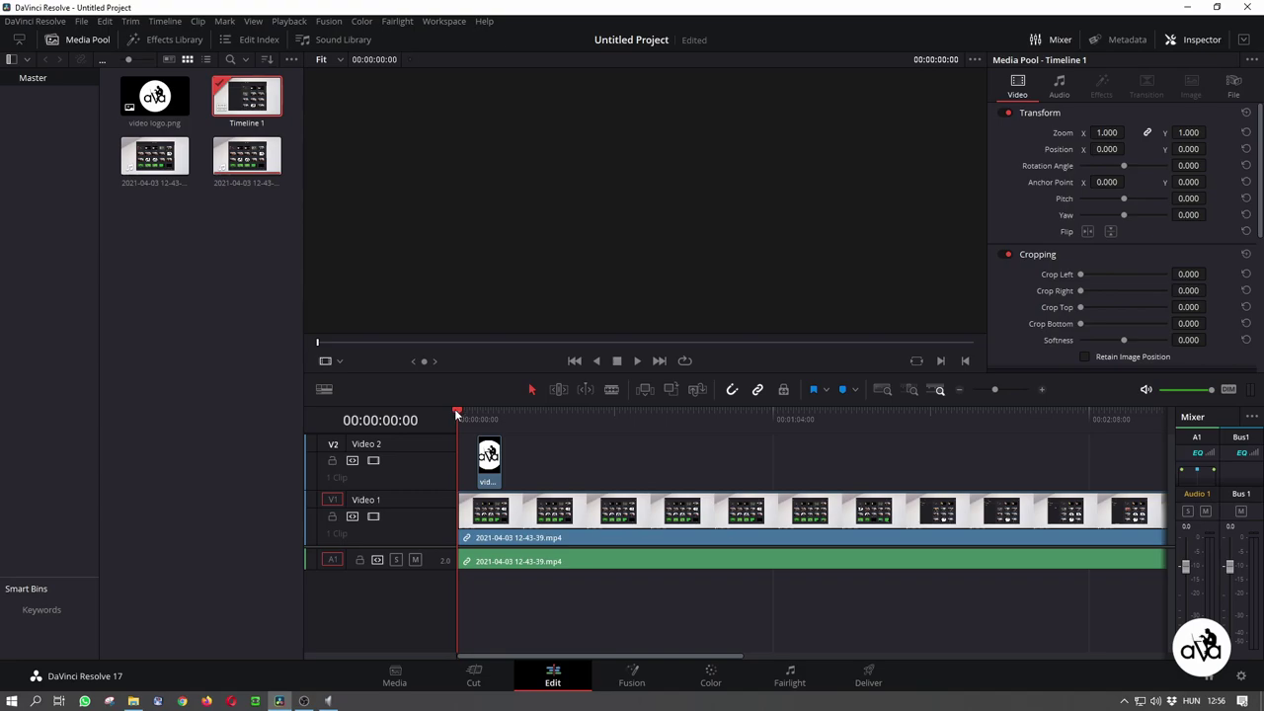
# Step: Scrub to preview the recording, then enlarge the timeline track height and zoom in
pyautogui.moveTo(457, 414); pyautogui.dragTo(430, 425)
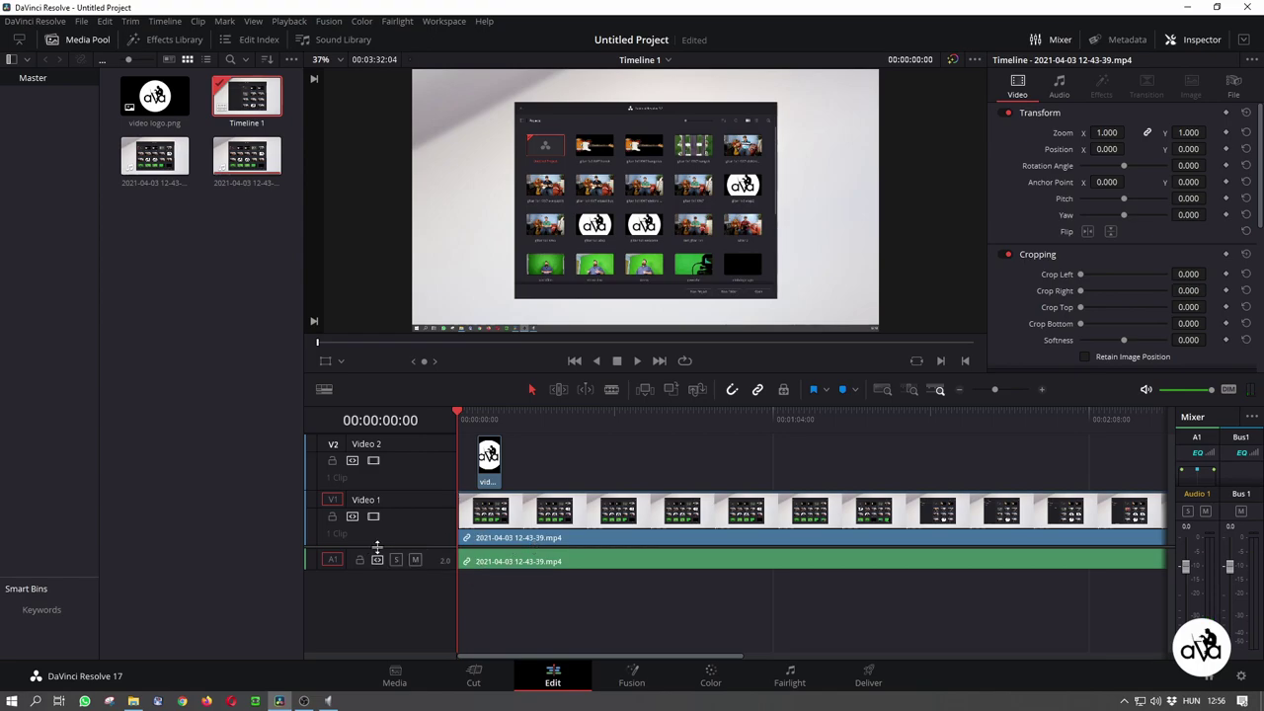
pyautogui.moveTo(378, 547); pyautogui.dragTo(370, 550)
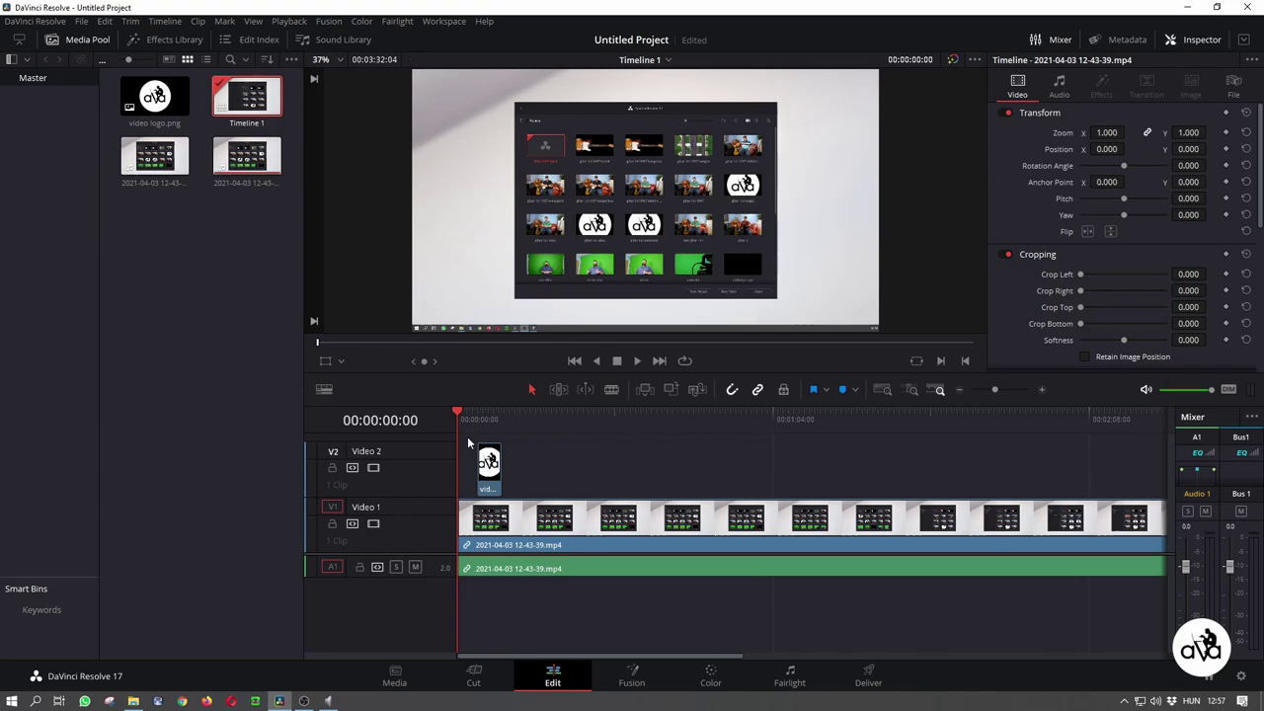
pyautogui.scroll(4, 583, 472)
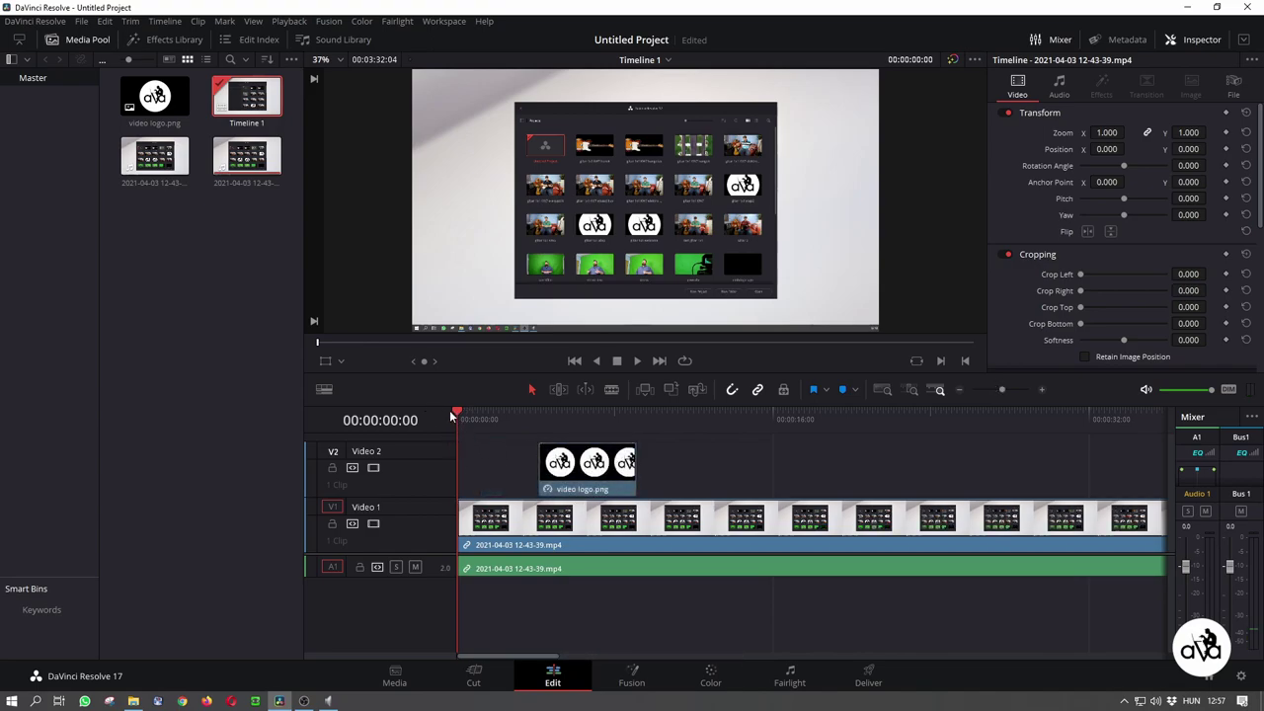
# Step: Move the video logo.png clip on Video 2 to start at 00:00:06:28
pyautogui.moveTo(457, 413); pyautogui.dragTo(585, 411)
pyautogui.click(585, 472)
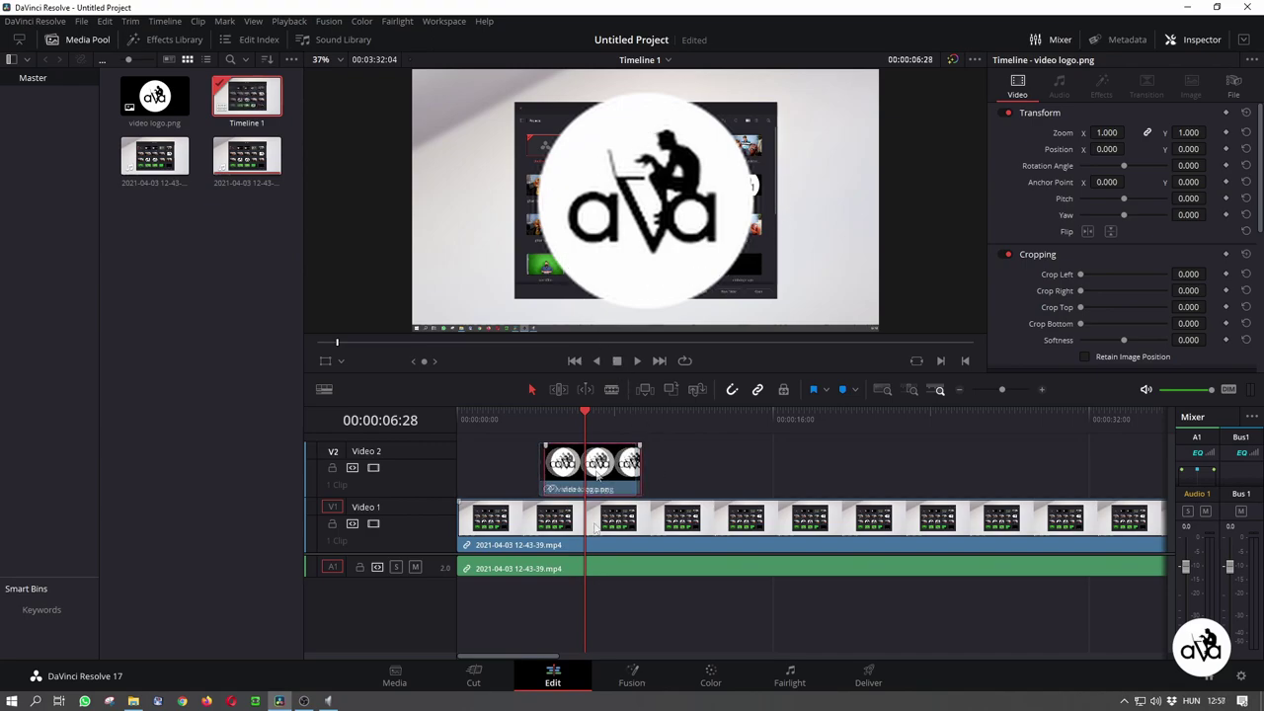
pyautogui.moveTo(624, 479)
pyautogui.mouseDown()
pyautogui.moveTo(672, 479)
pyautogui.moveTo(593, 463)
pyautogui.moveTo(605, 462)
pyautogui.mouseUp()
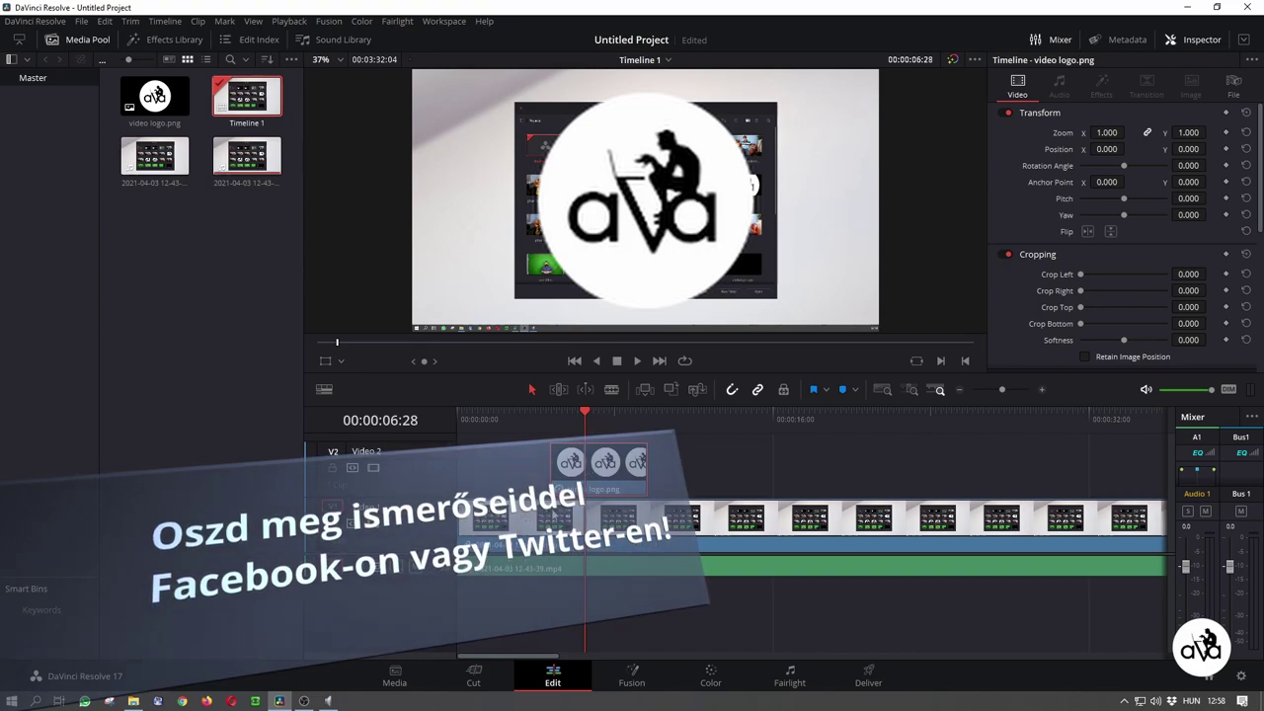
pyautogui.moveTo(605, 464)
pyautogui.mouseDown()
pyautogui.moveTo(620, 555)
pyautogui.moveTo(625, 468)
pyautogui.moveTo(658, 476)
pyautogui.mouseUp()
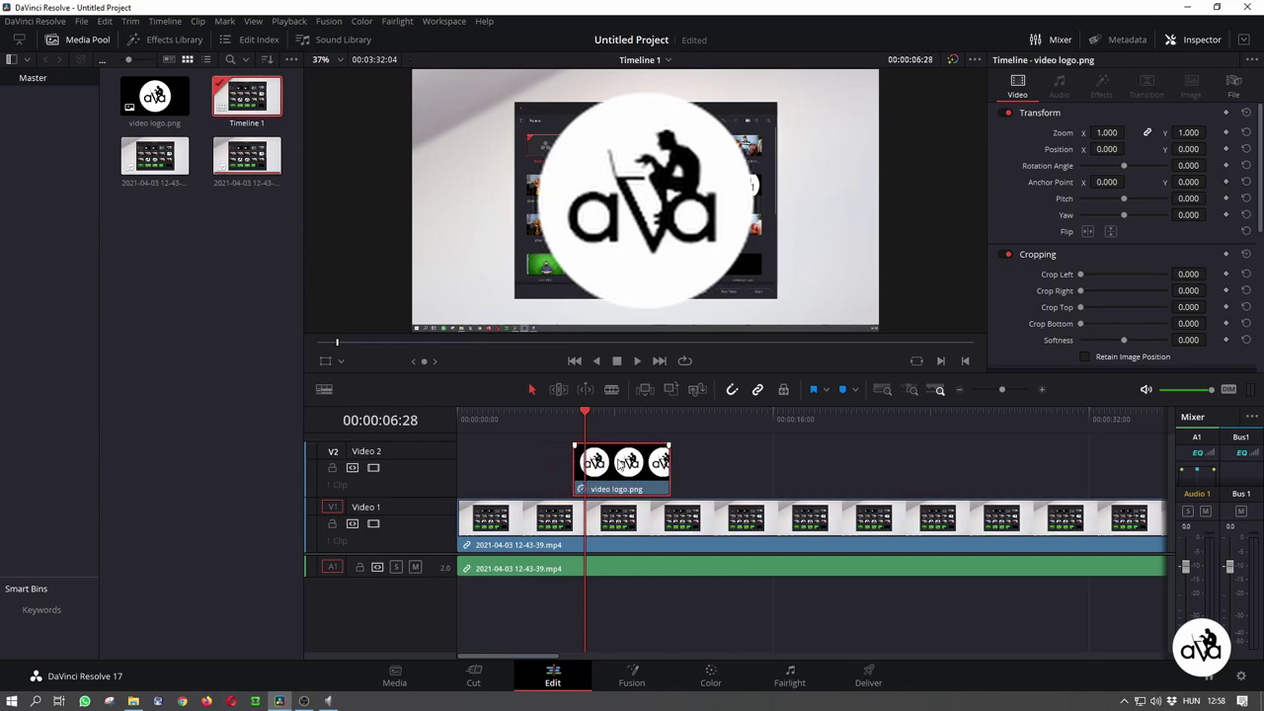
# Step: Move the Video 1 track up, then drag the logo clip onto a new Video 3 track
pyautogui.rightClick(433, 529)
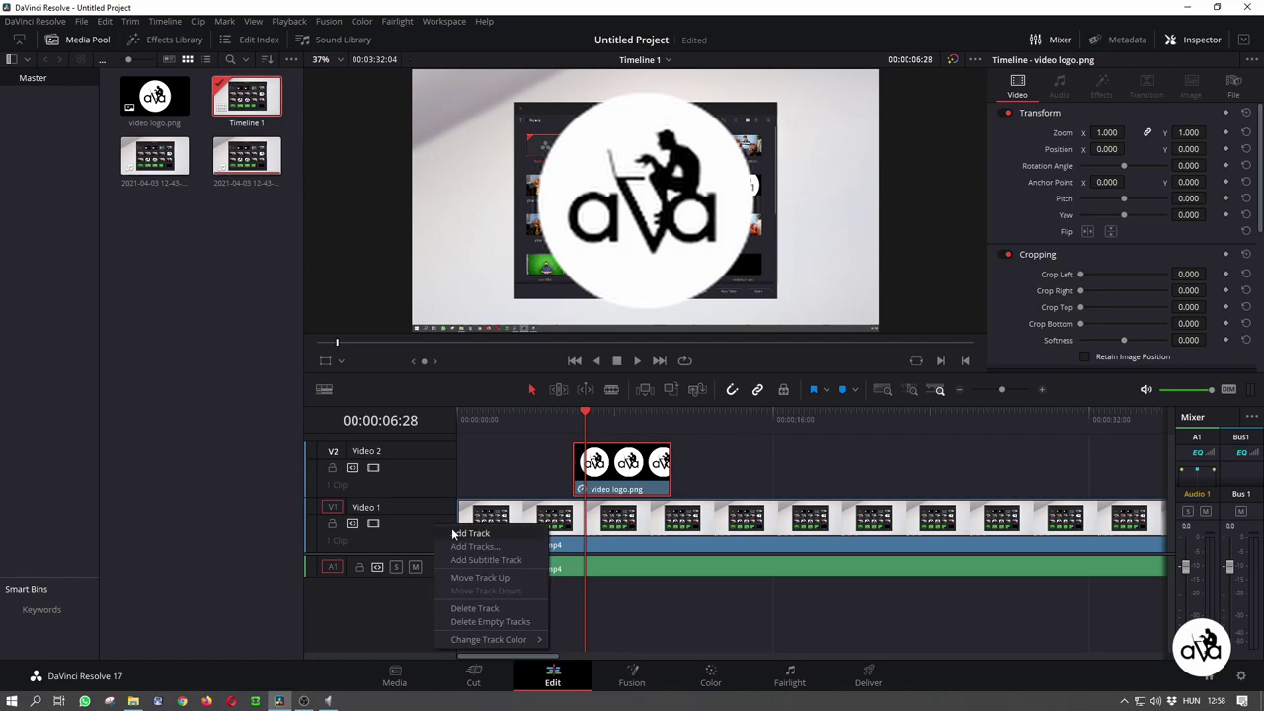
pyautogui.click(521, 576)
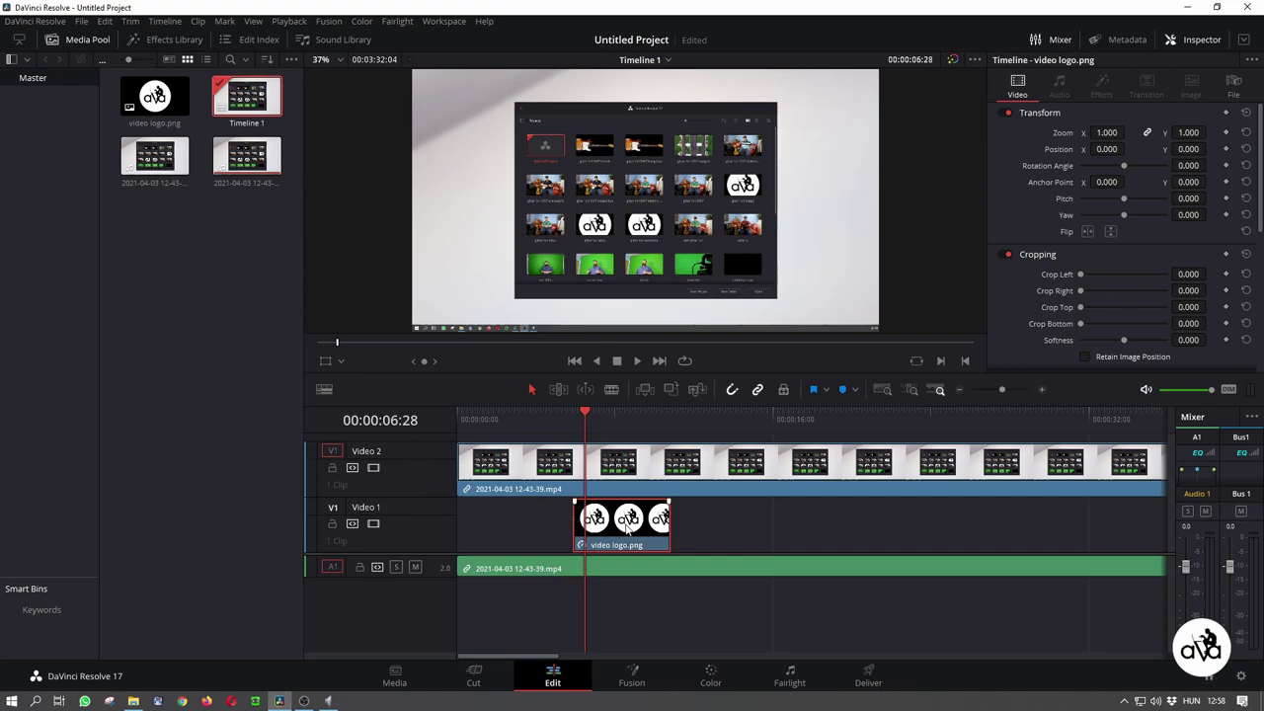
pyautogui.moveTo(628, 529); pyautogui.dragTo(623, 432)
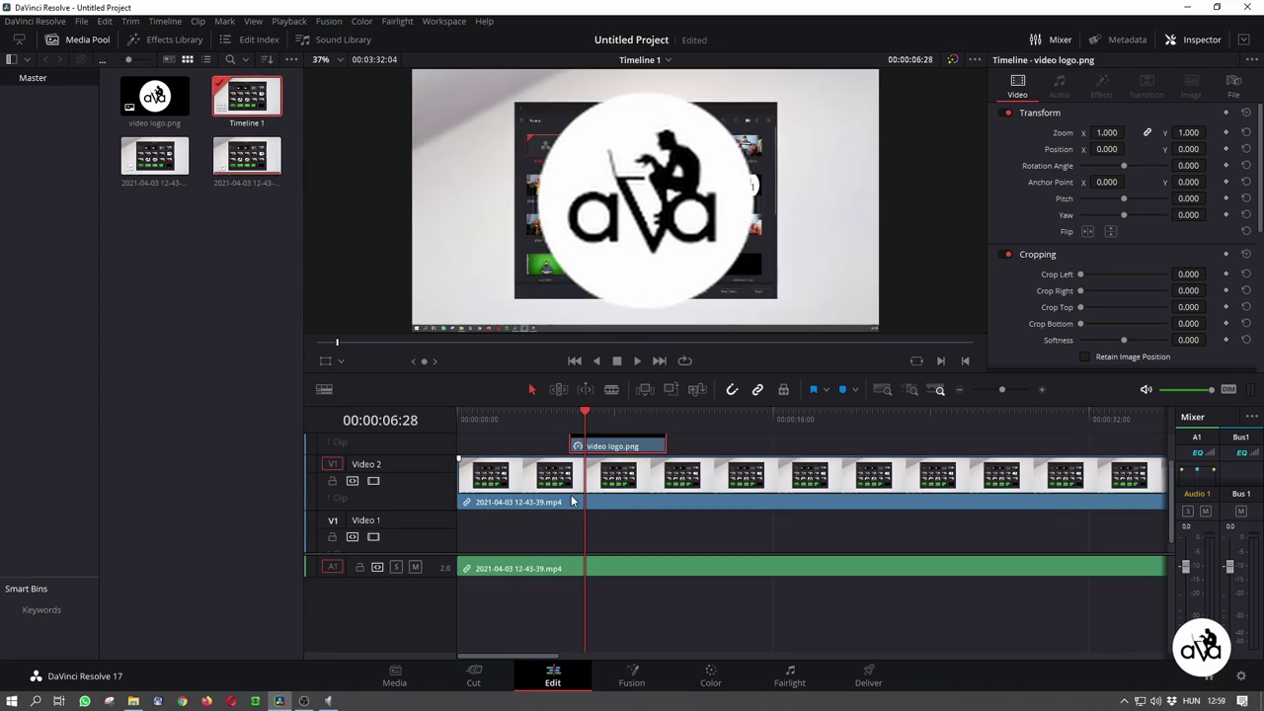
pyautogui.scroll(-1, 404, 499)
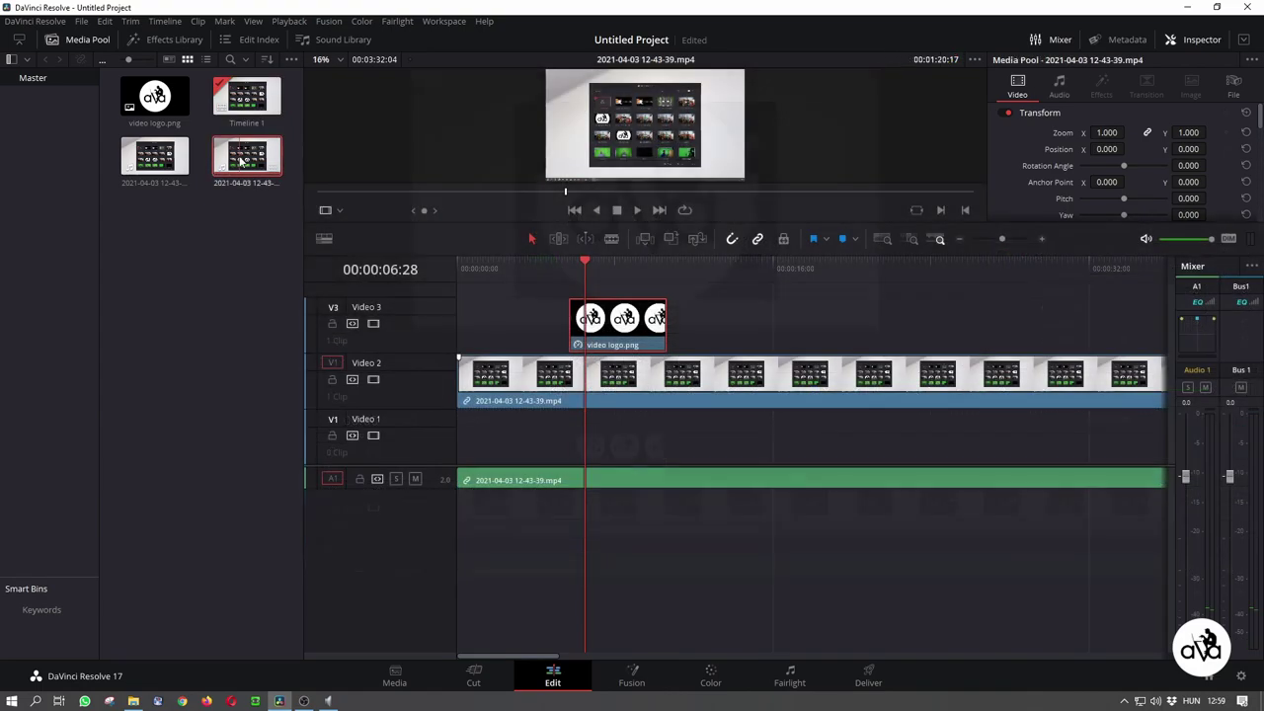
pyautogui.moveTo(247, 155)
pyautogui.mouseDown()
pyautogui.moveTo(686, 434)
pyautogui.moveTo(687, 523)
pyautogui.mouseUp()
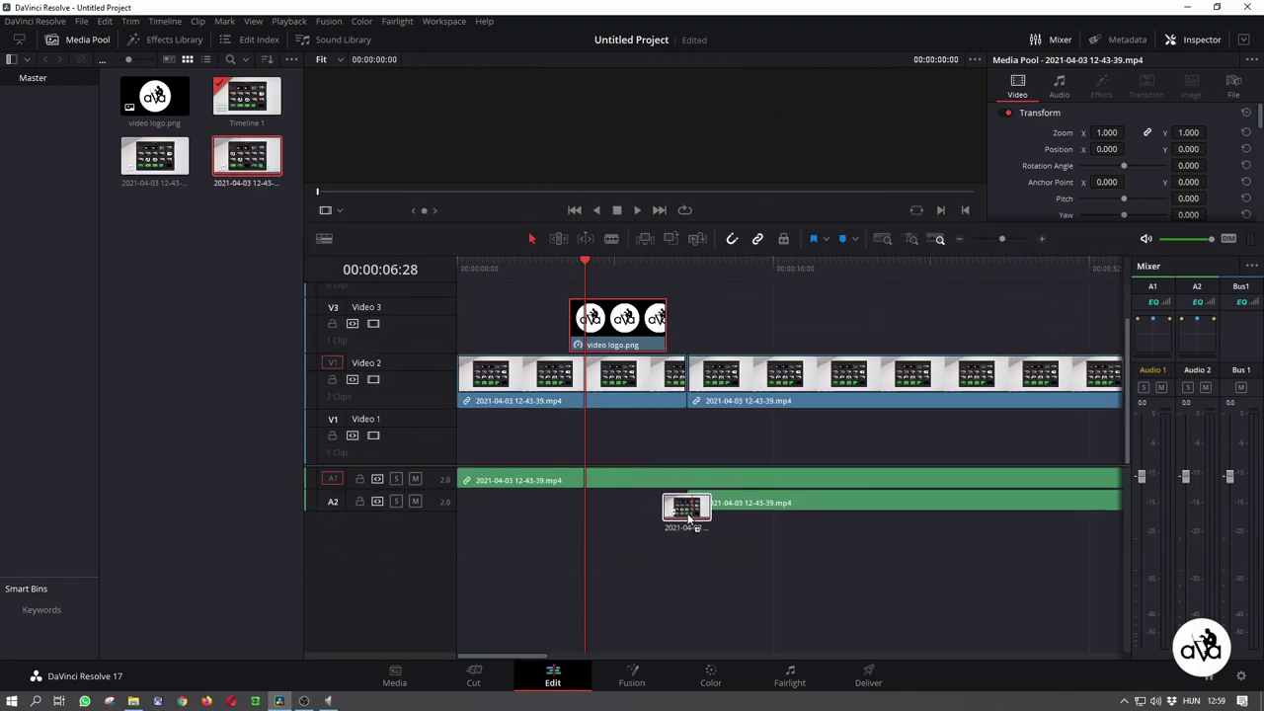
pyautogui.moveTo(687, 525)
pyautogui.mouseDown()
pyautogui.moveTo(690, 555)
pyautogui.moveTo(715, 291)
pyautogui.moveTo(715, 314)
pyautogui.mouseUp()
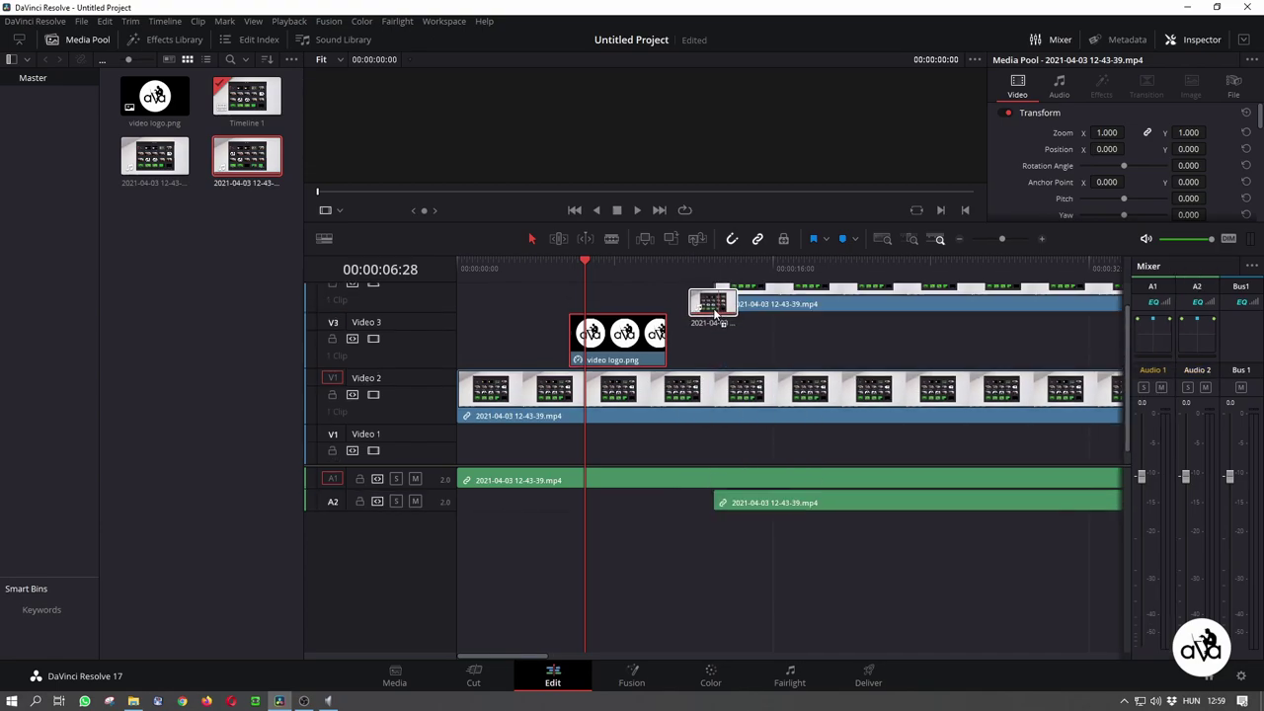
pyautogui.moveTo(715, 313); pyautogui.dragTo(694, 312)
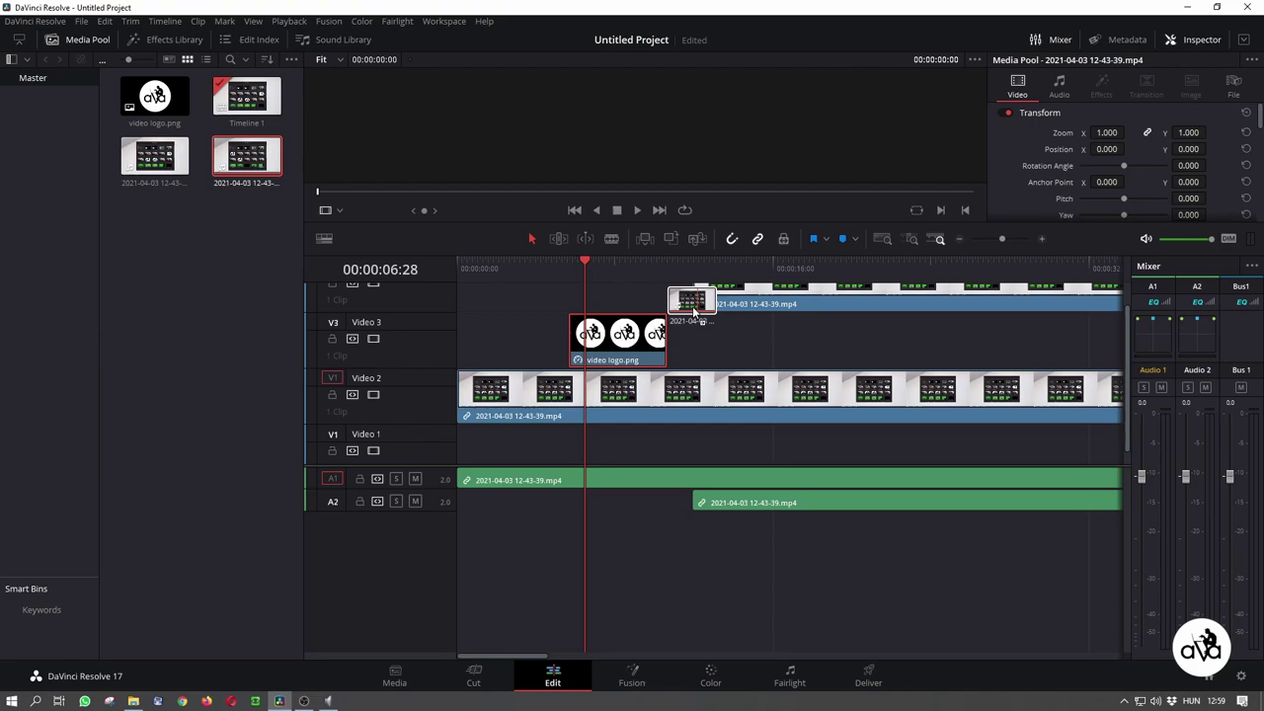
pyautogui.moveTo(694, 312); pyautogui.dragTo(692, 306)
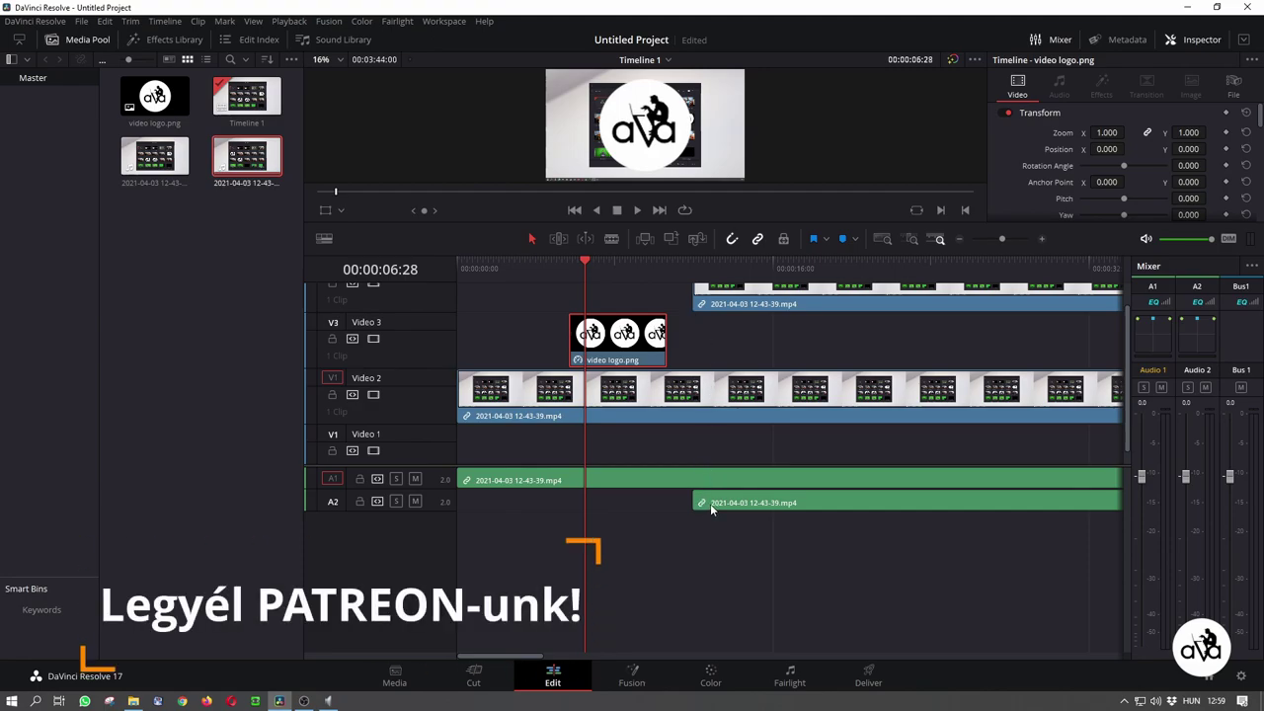
# Step: Slide the new clip and its A2 audio left, and shift the logo clip right to 00:00:08:40
pyautogui.moveTo(710, 503)
pyautogui.mouseDown()
pyautogui.moveTo(592, 301)
pyautogui.moveTo(652, 298)
pyautogui.moveTo(655, 329)
pyautogui.moveTo(768, 335)
pyautogui.moveTo(727, 335)
pyautogui.mouseUp()
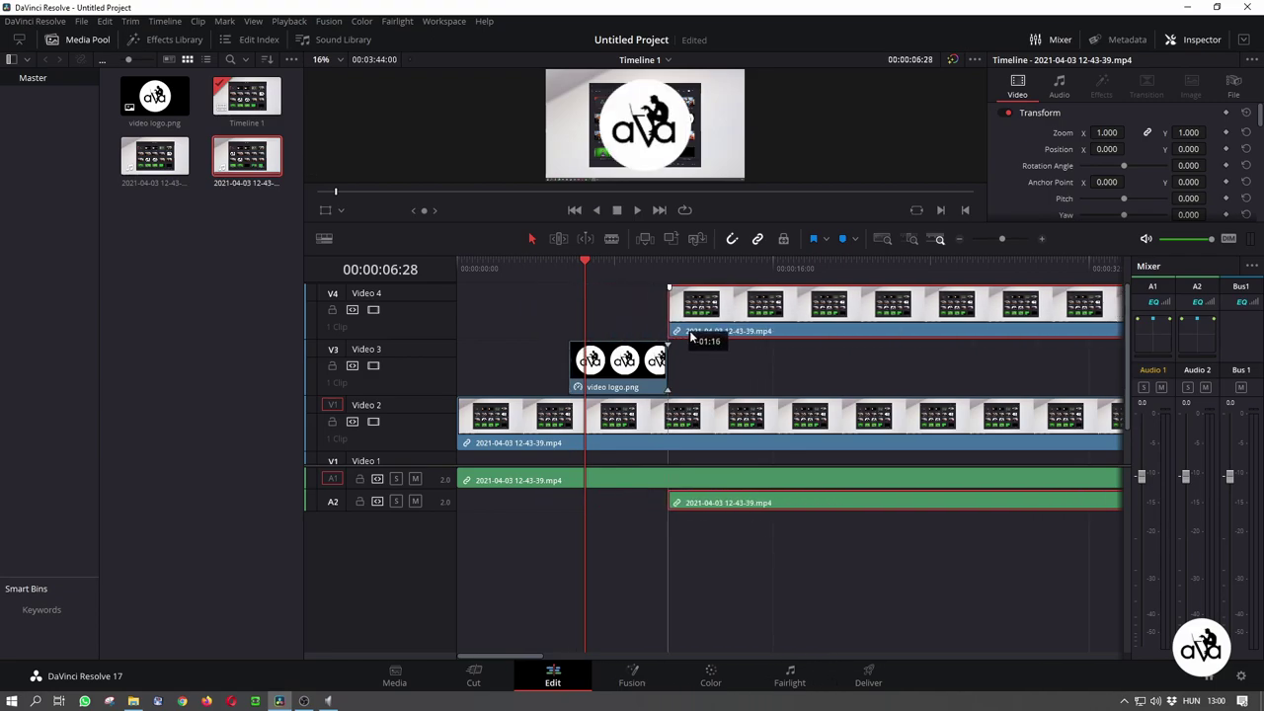
pyautogui.moveTo(728, 336); pyautogui.dragTo(715, 336)
pyautogui.moveTo(640, 380); pyautogui.dragTo(701, 380)
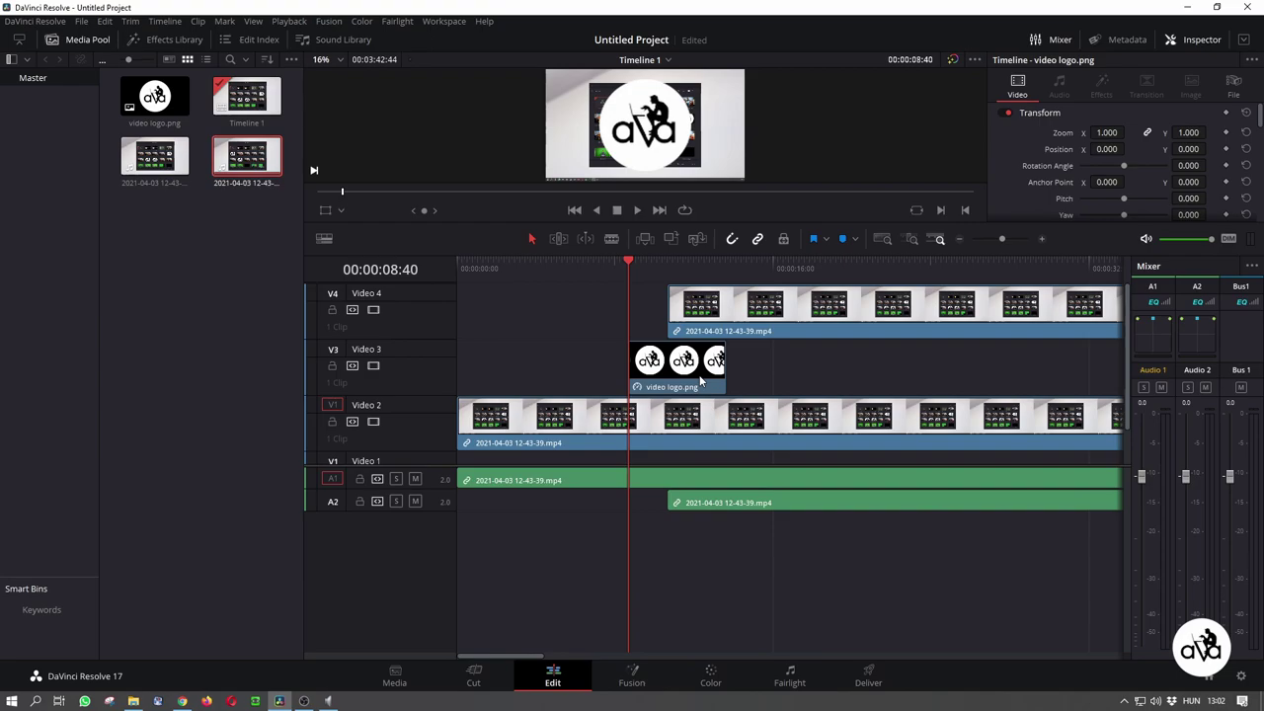
# Step: Ripple-delete the logo clip with Shift+Delete, undo it, then plain-delete the logo from Video 3
pyautogui.click(700, 380)
pyautogui.press('Delete')
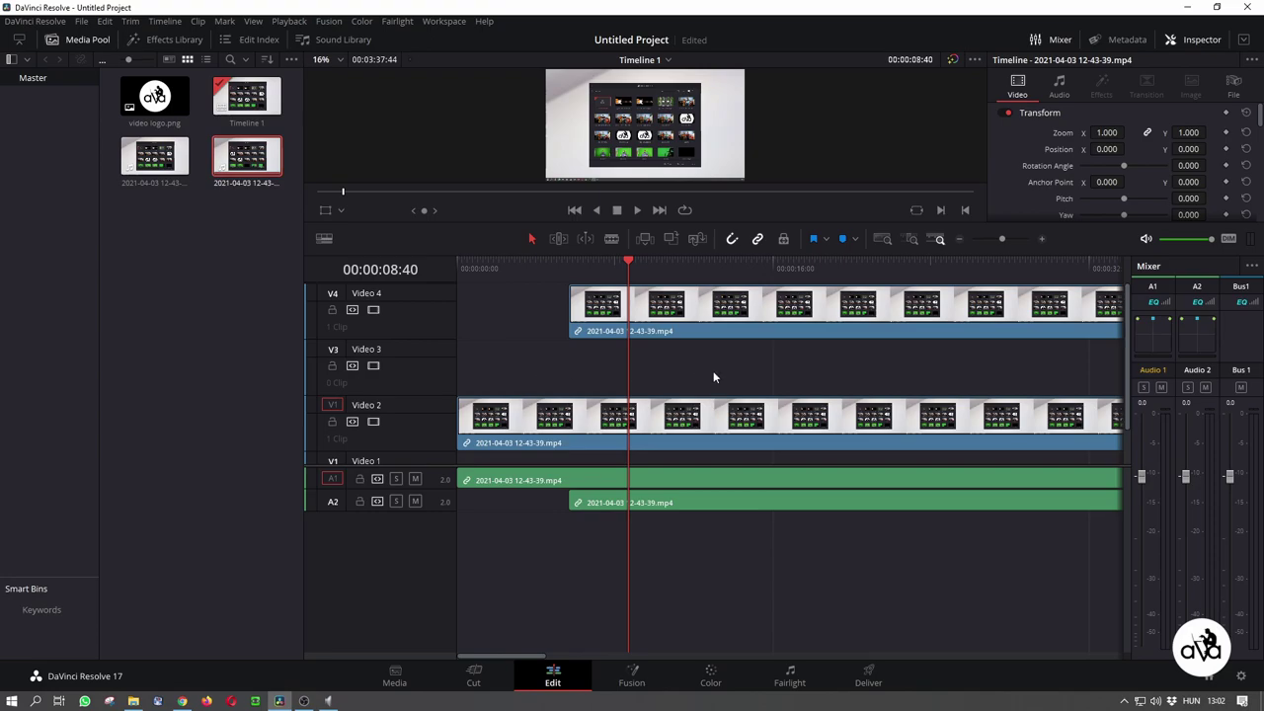
pyautogui.hotkey('ctrl', 'z')
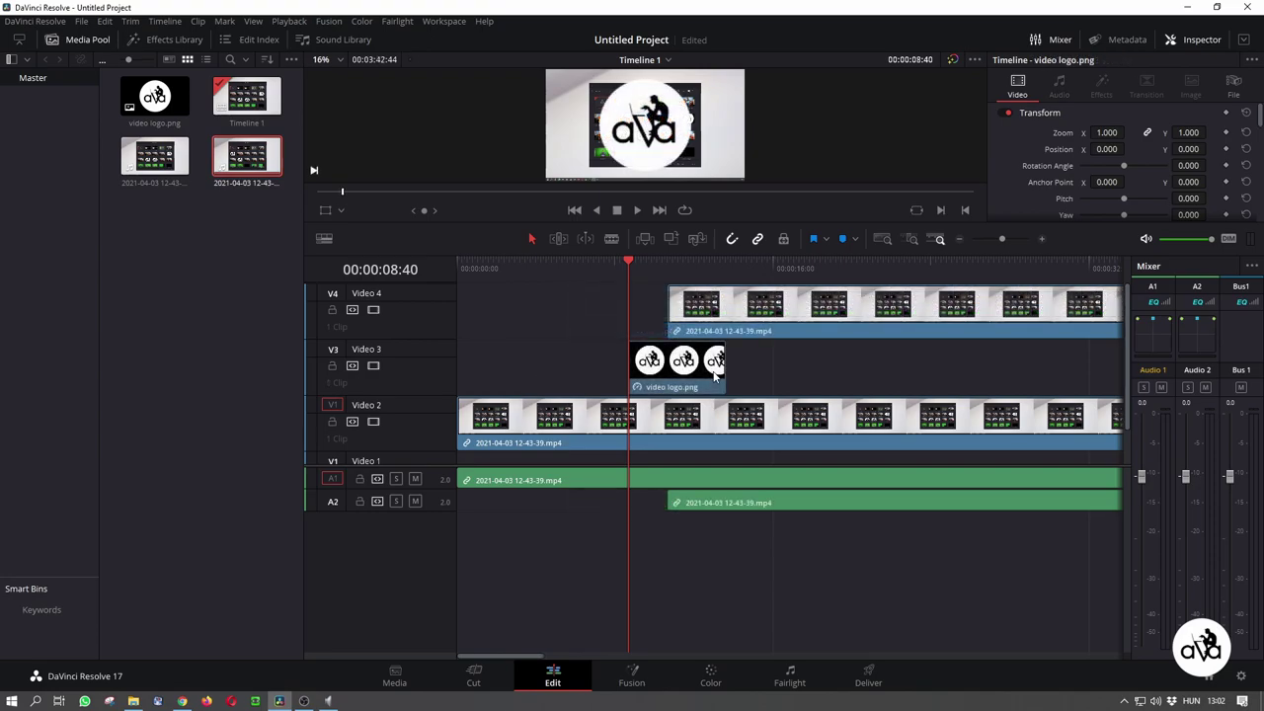
pyautogui.click(715, 373)
pyautogui.press('Delete')
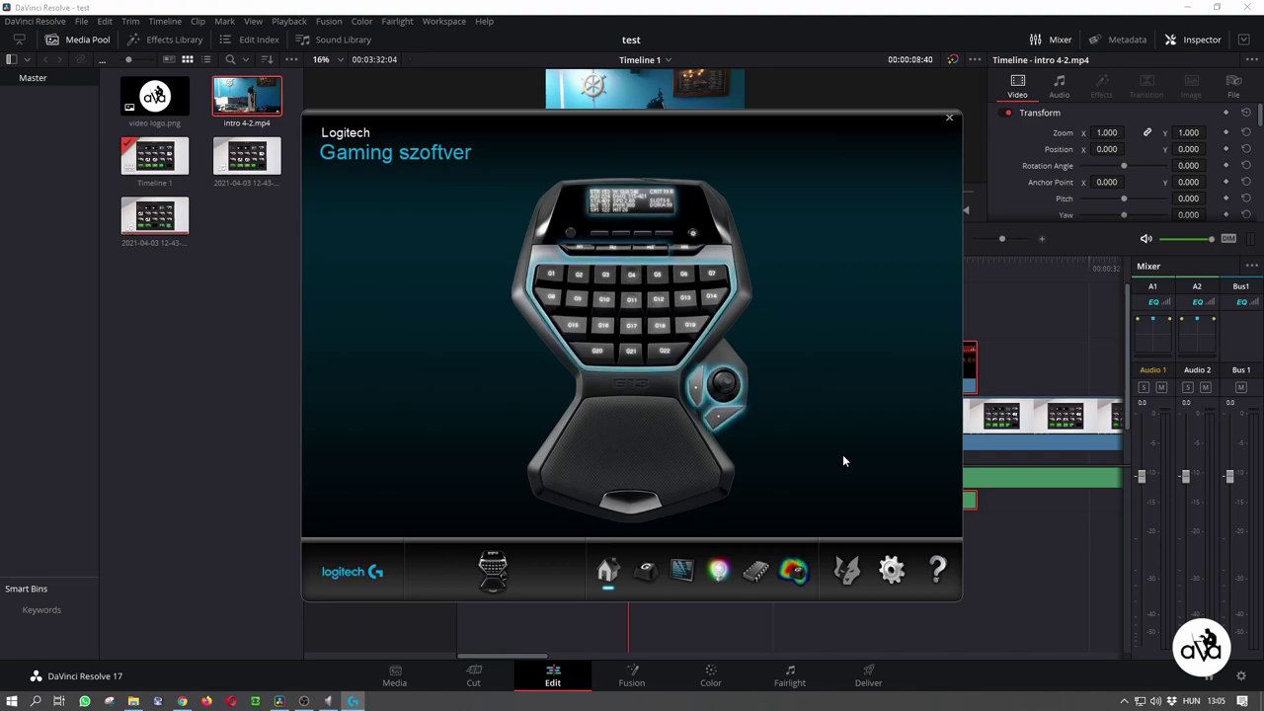
# Step: Review the Resolve profile's G-key command assignments, then Alt+Tab back to DaVinci Resolve
pyautogui.click(646, 570)
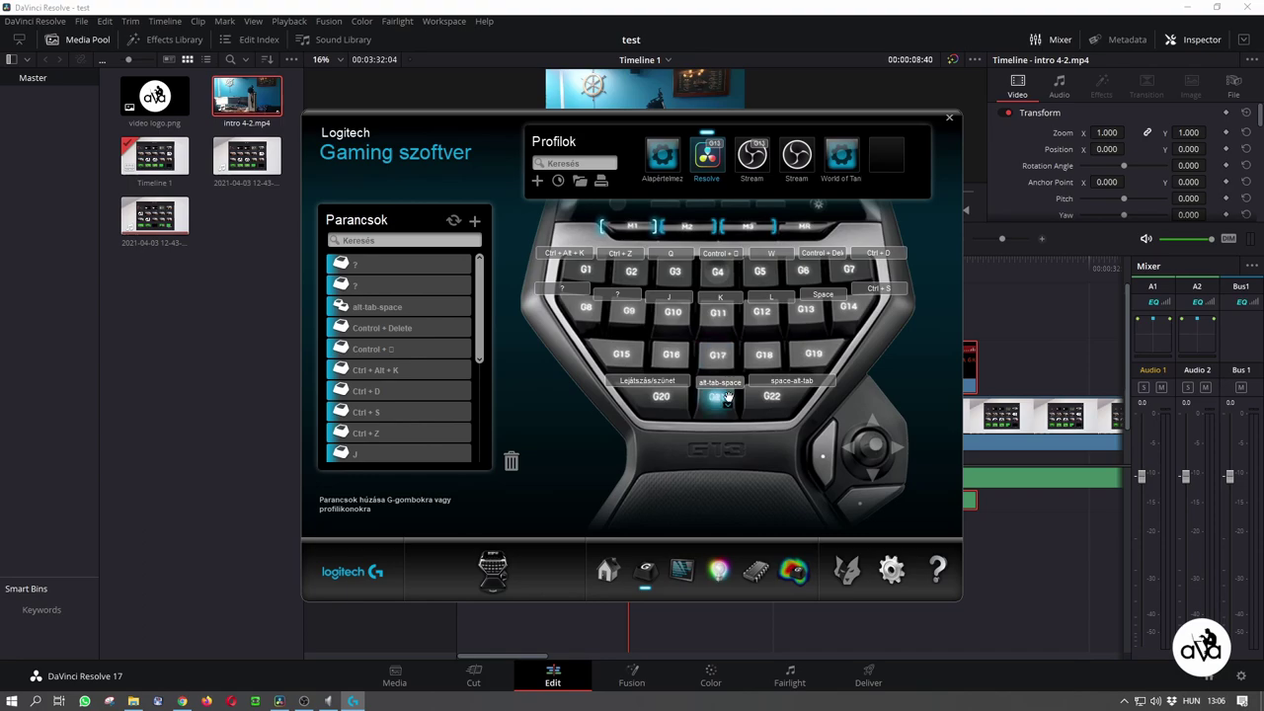
pyautogui.hotkey('alt', 'Tab')
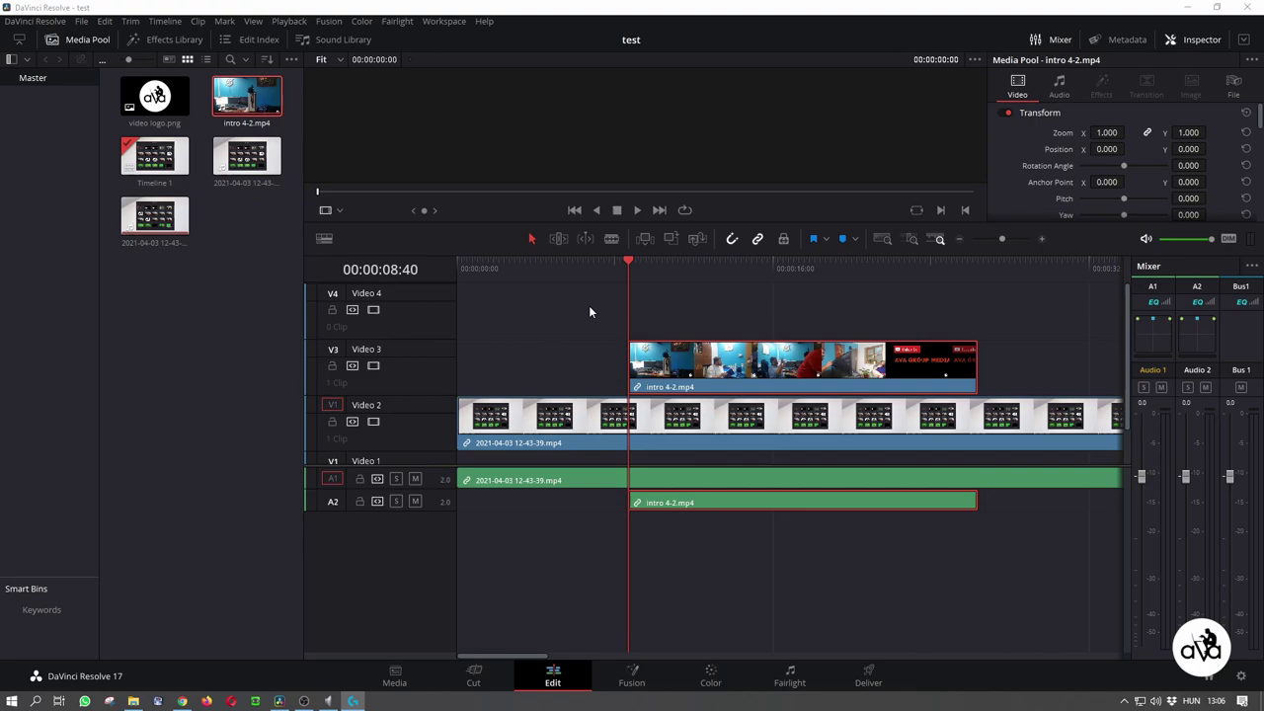
# Step: Open Keyboard Customization and look up which command Ctrl+D triggers
pyautogui.click(43, 20)
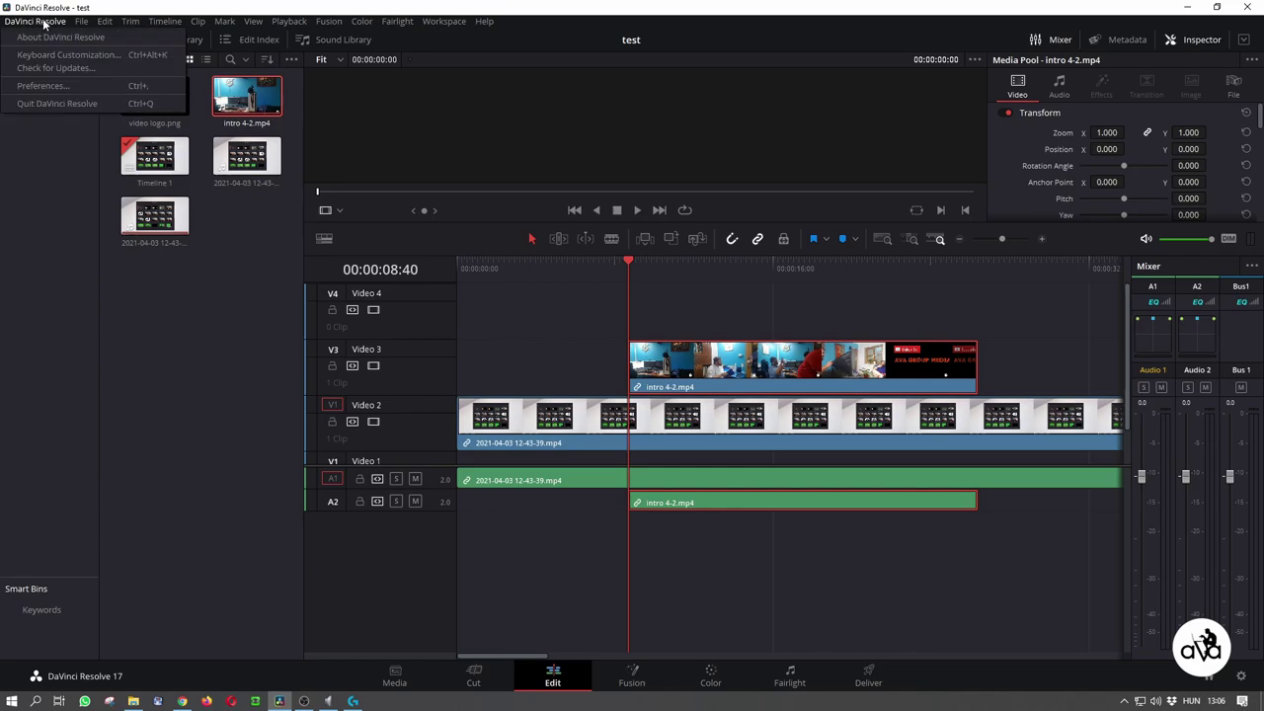
pyautogui.click(84, 56)
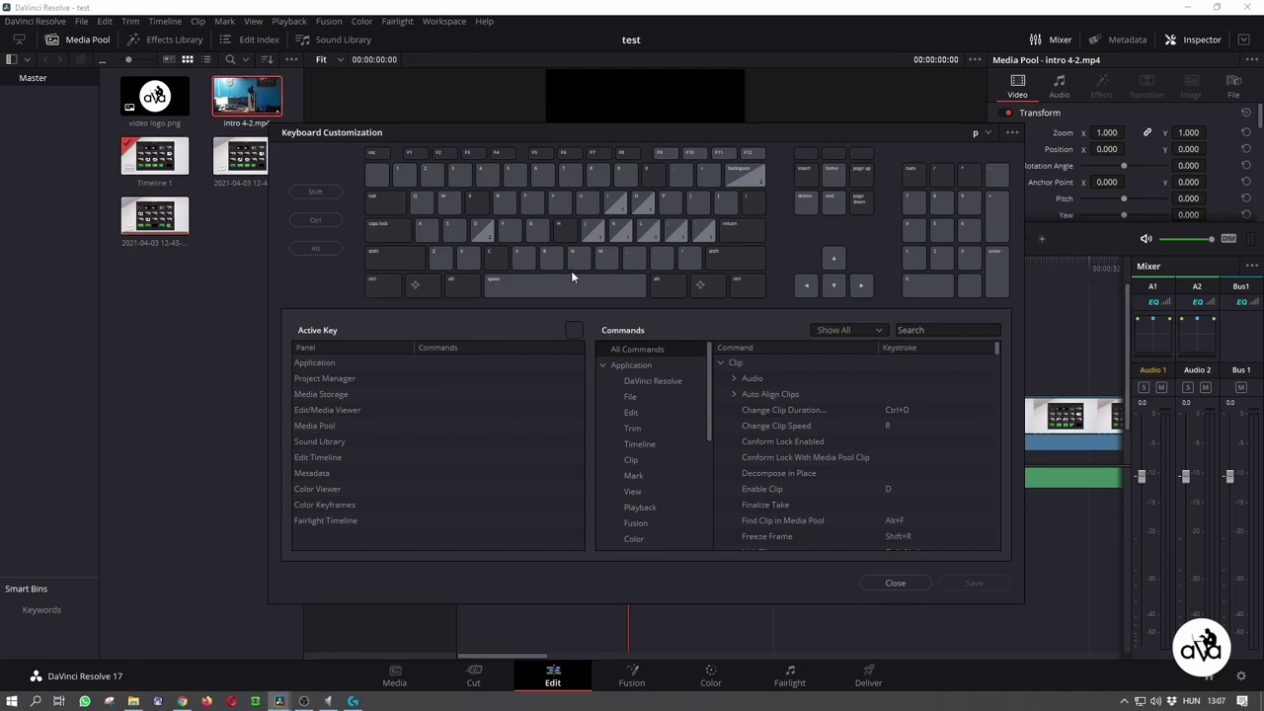
pyautogui.click(392, 290)
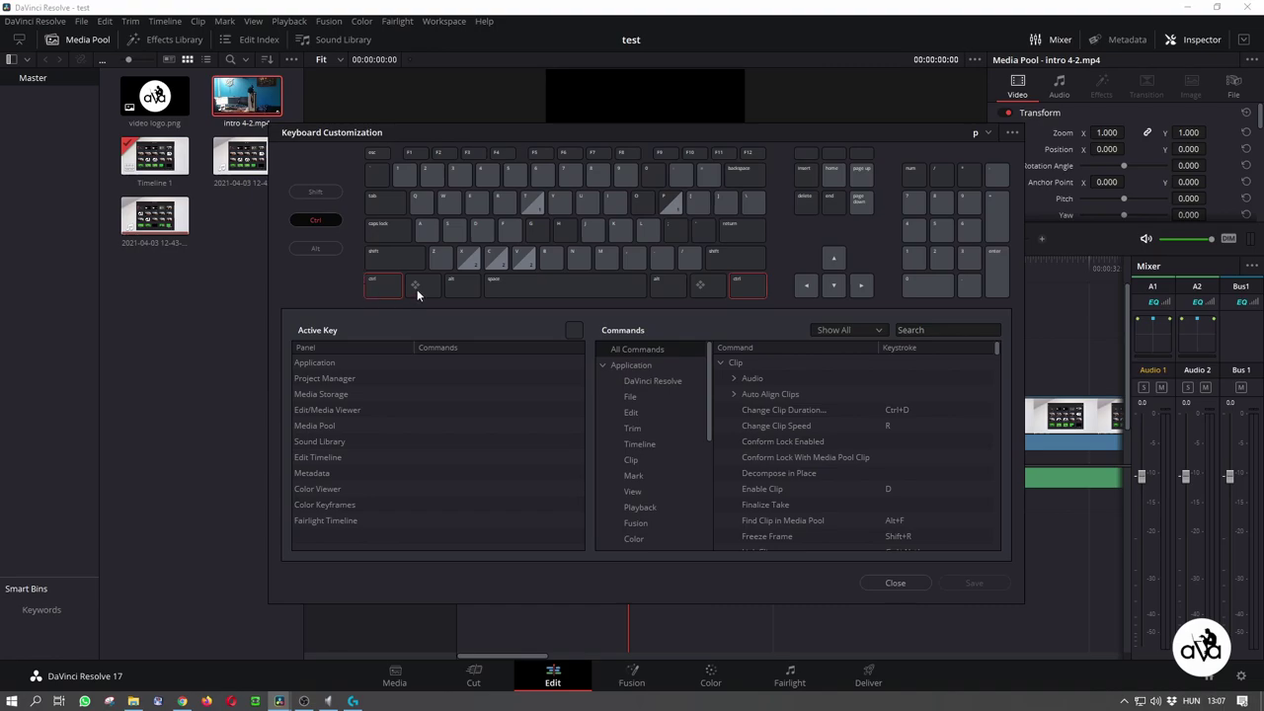
pyautogui.click(491, 233)
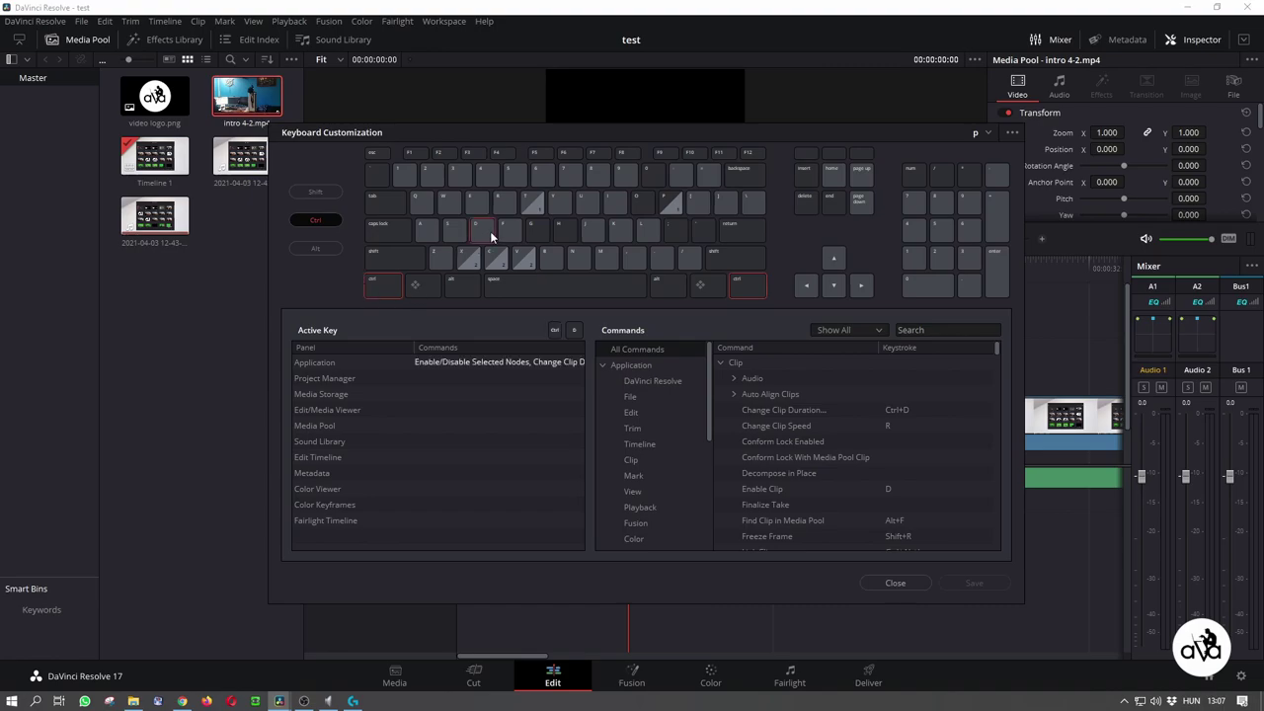
pyautogui.click(487, 363)
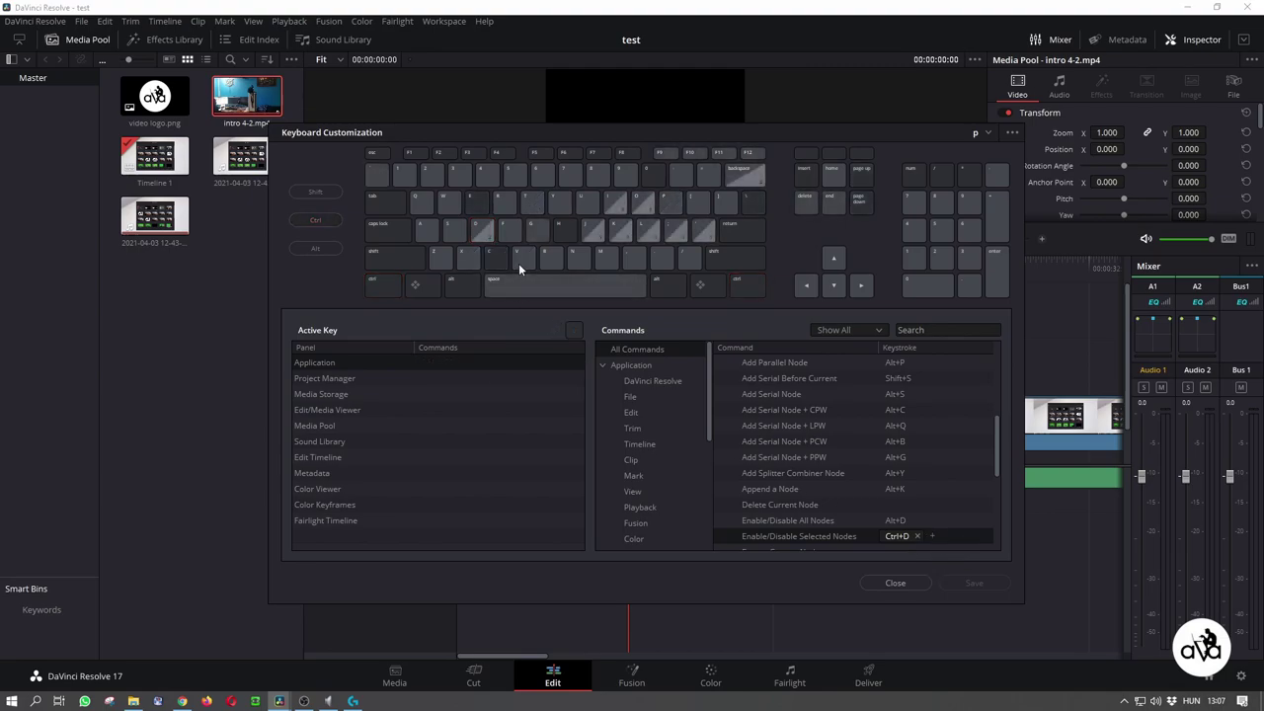
pyautogui.hotkey('ctrl', 'd')
pyautogui.hotkey('ctrl', 'd')
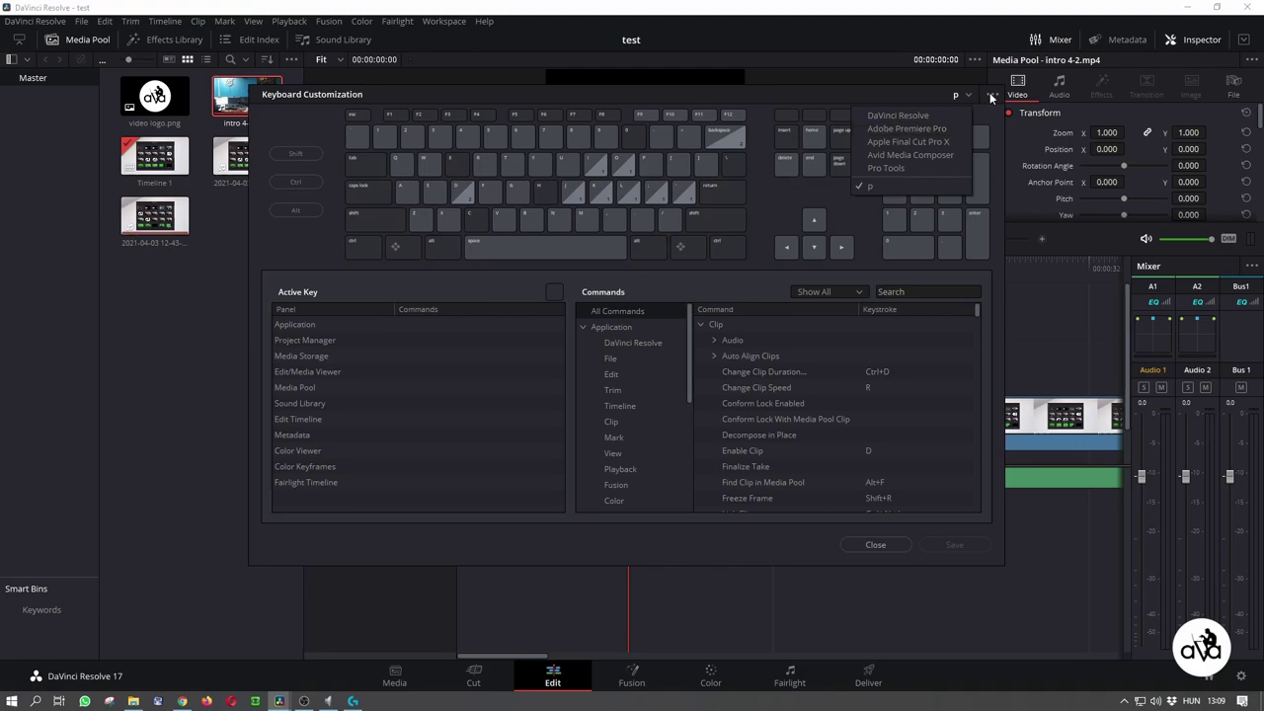
# Step: Filter the command list with 'trim' and expand the group containing Trim to Selection
pyautogui.click(991, 96)
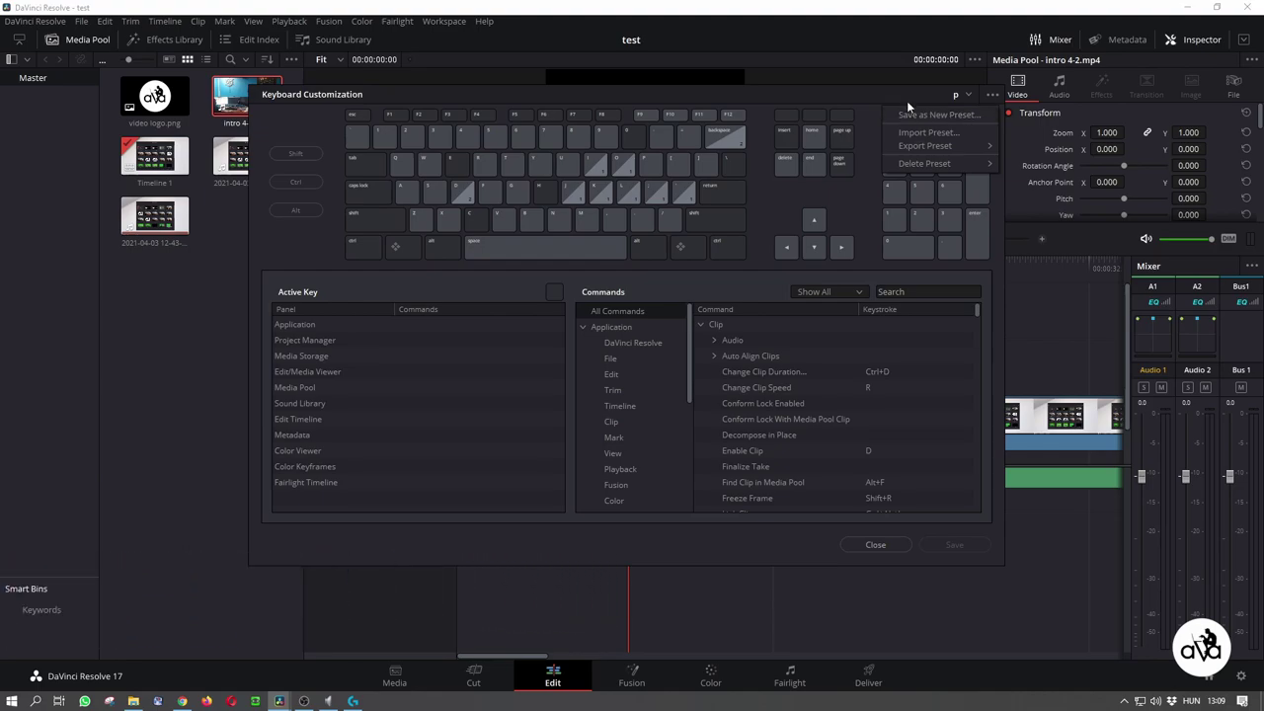
pyautogui.click(872, 91)
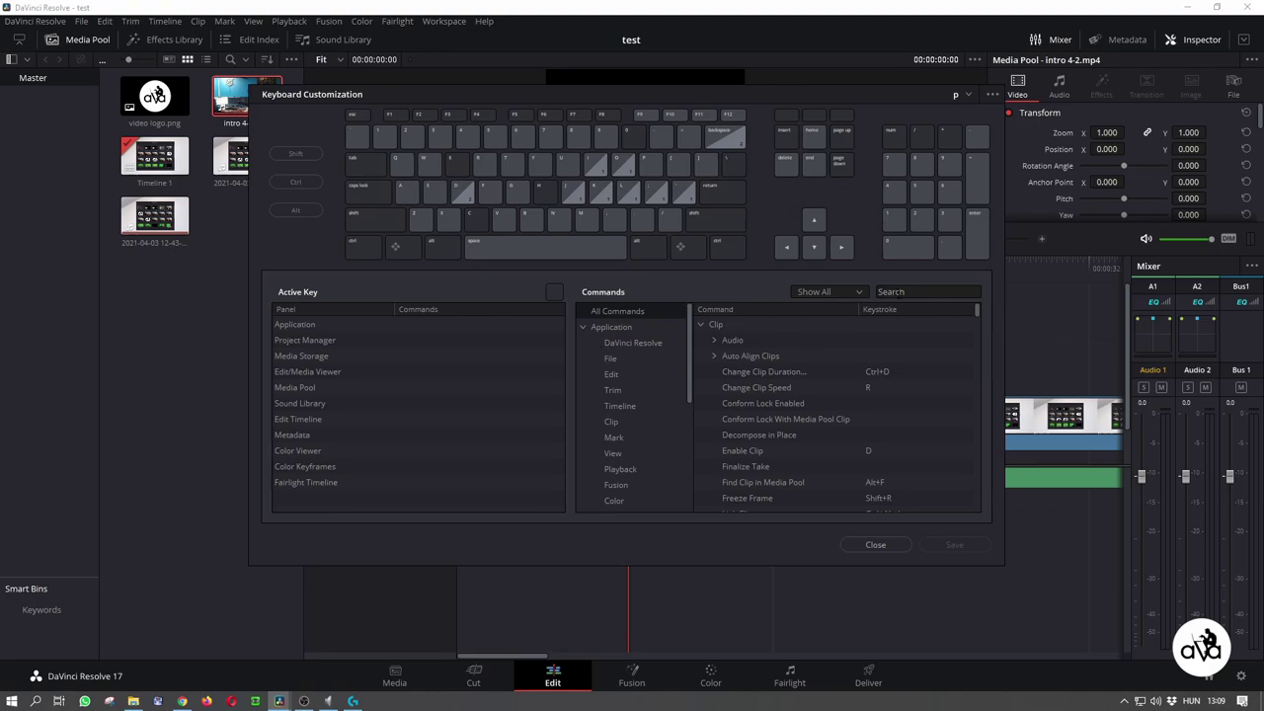
pyautogui.click(895, 291)
pyautogui.write('trim')
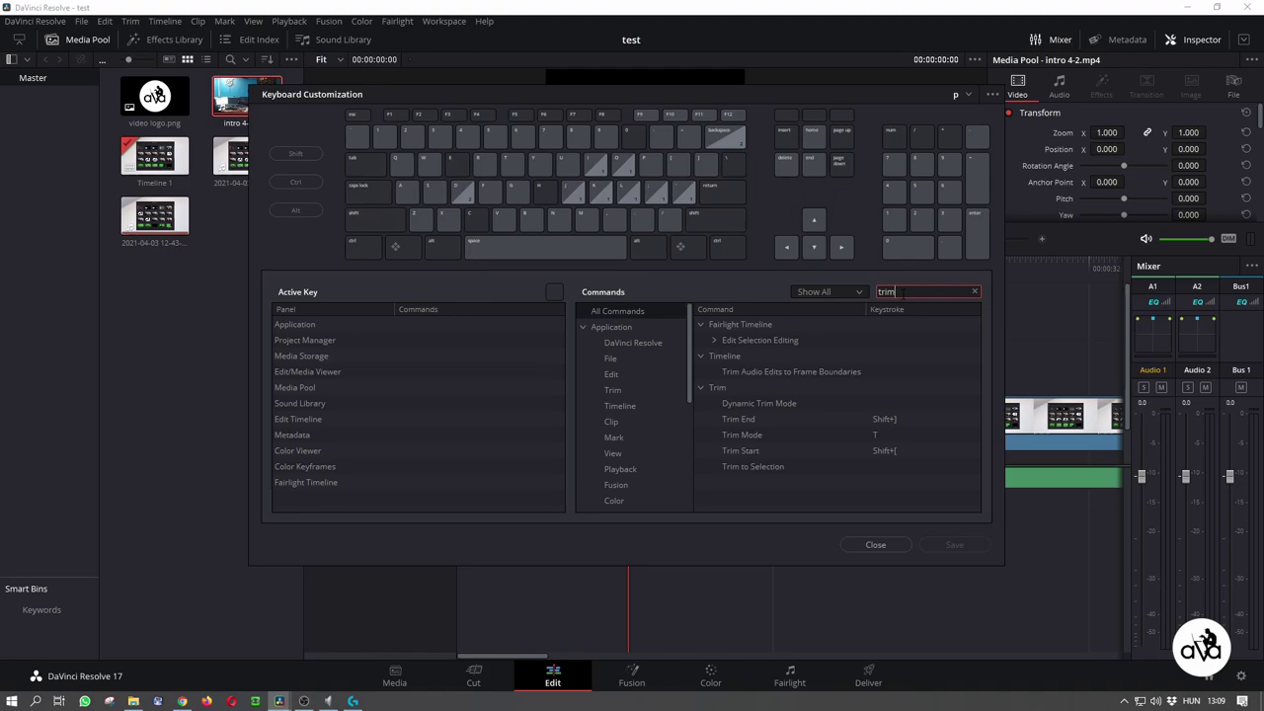
pyautogui.click(617, 313)
pyautogui.click(714, 340)
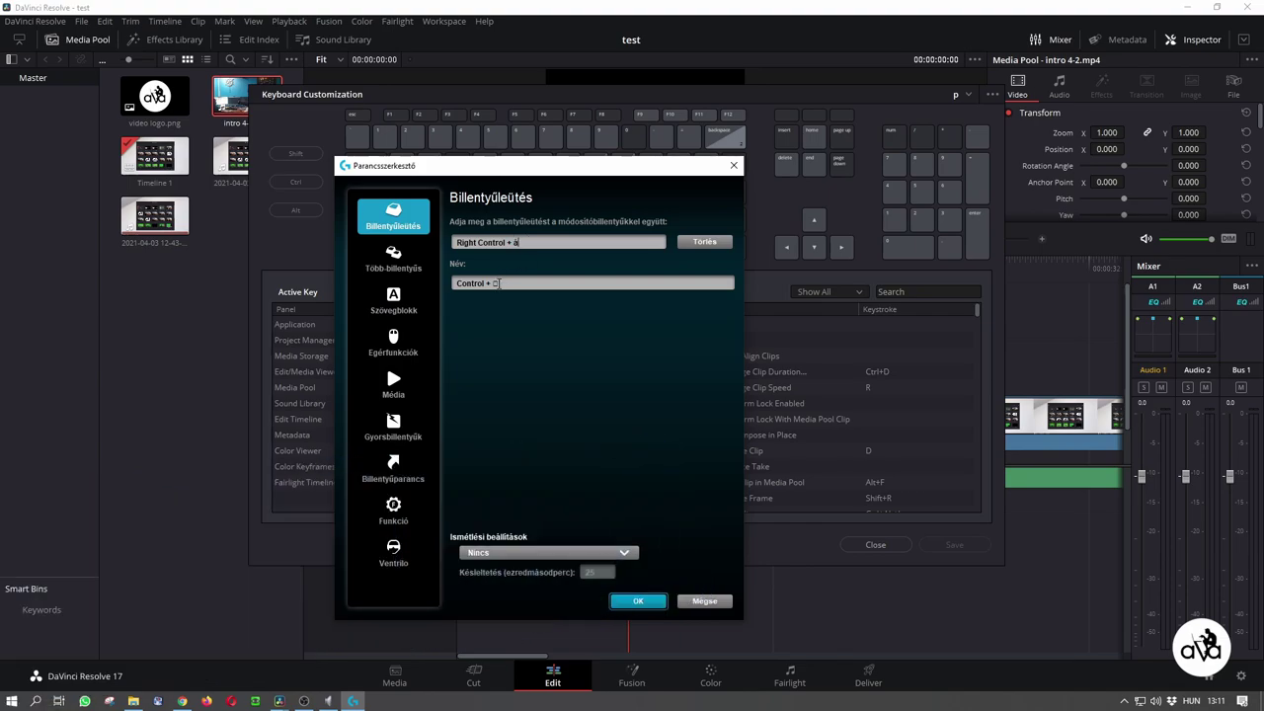
# Step: Select the command name text, then cancel the Logitech keystroke command editor without saving
pyautogui.doubleClick(496, 283)
pyautogui.click(706, 601)
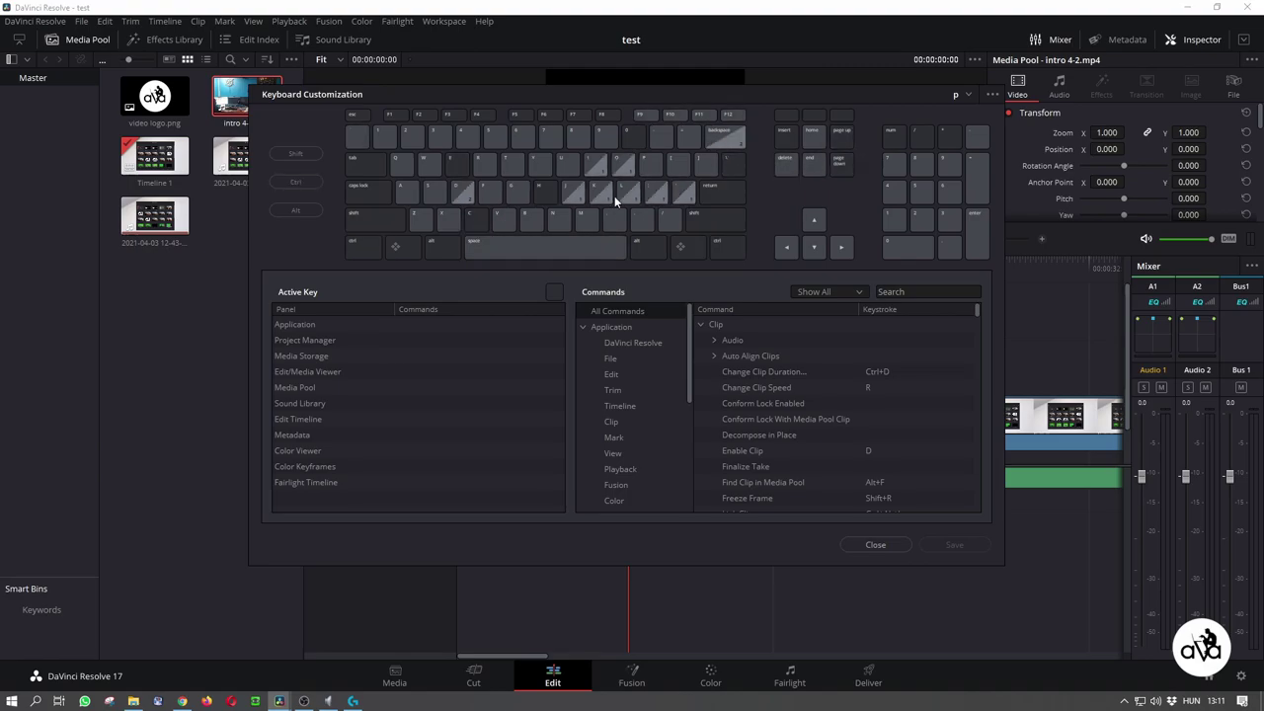
# Step: Toggle the Ctrl shortcut map off again and scroll through the Timeline category's commands
pyautogui.press('ctrl')
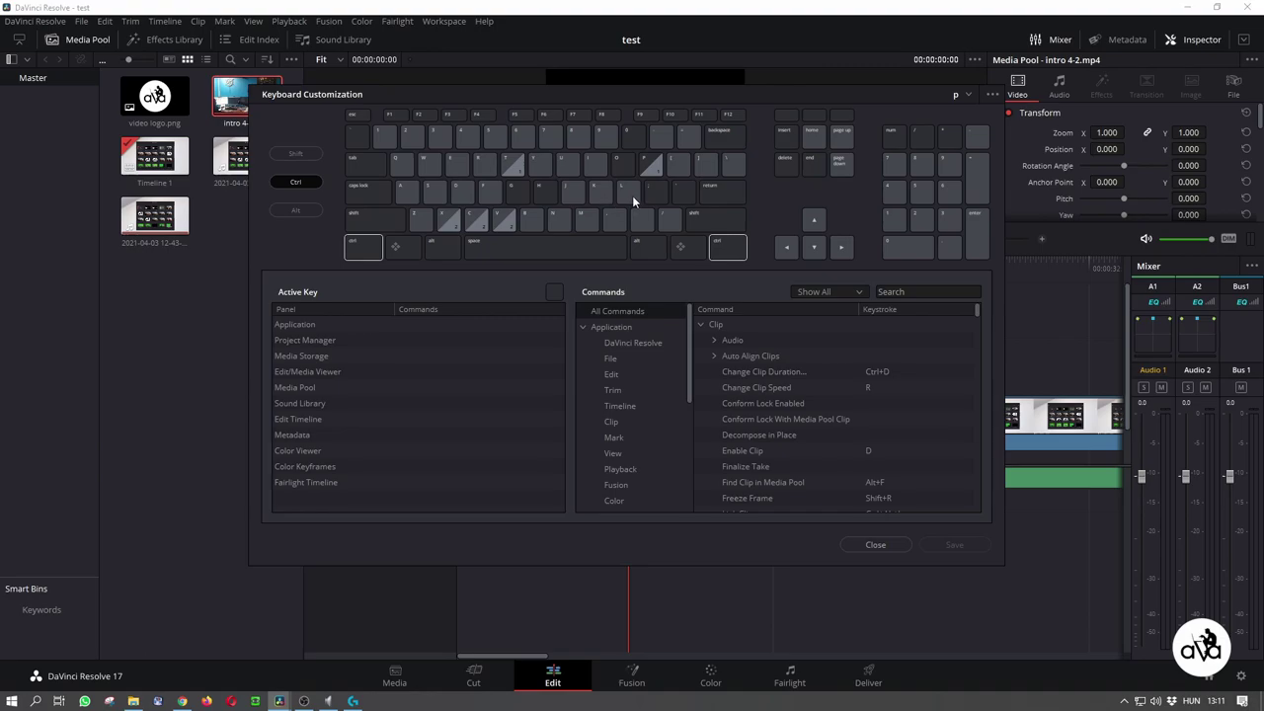
pyautogui.press('space')
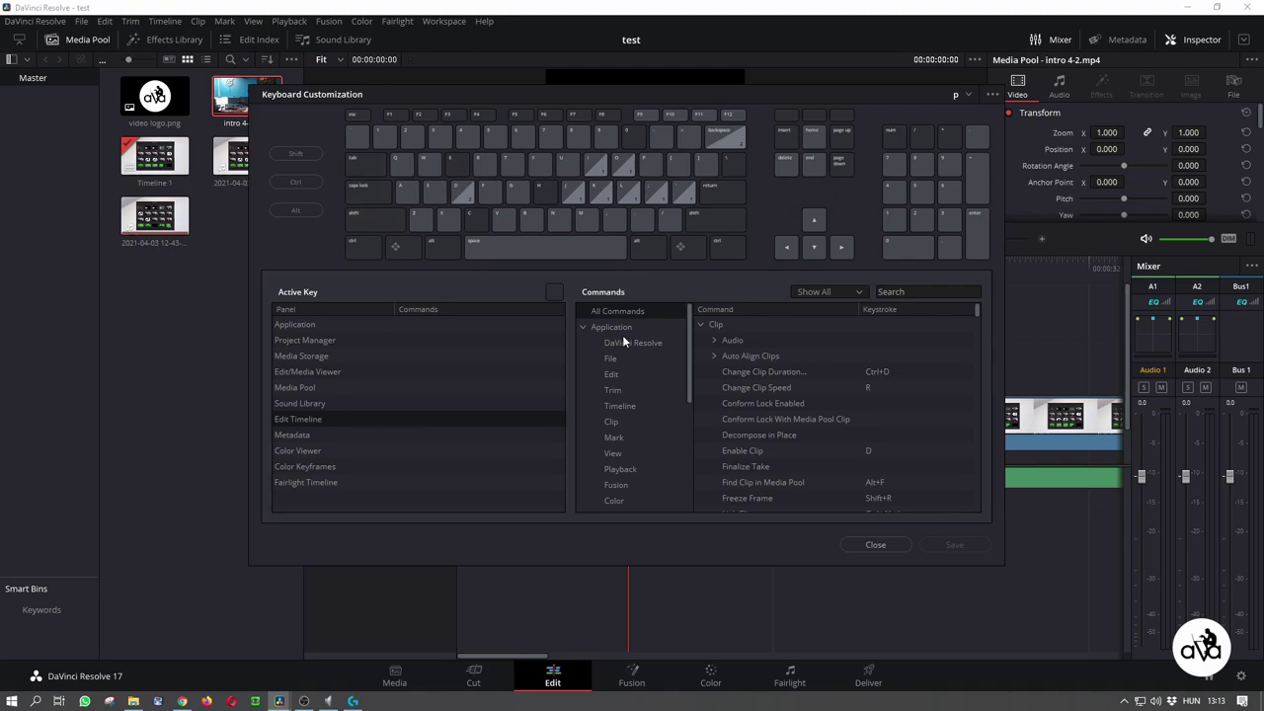
pyautogui.click(632, 407)
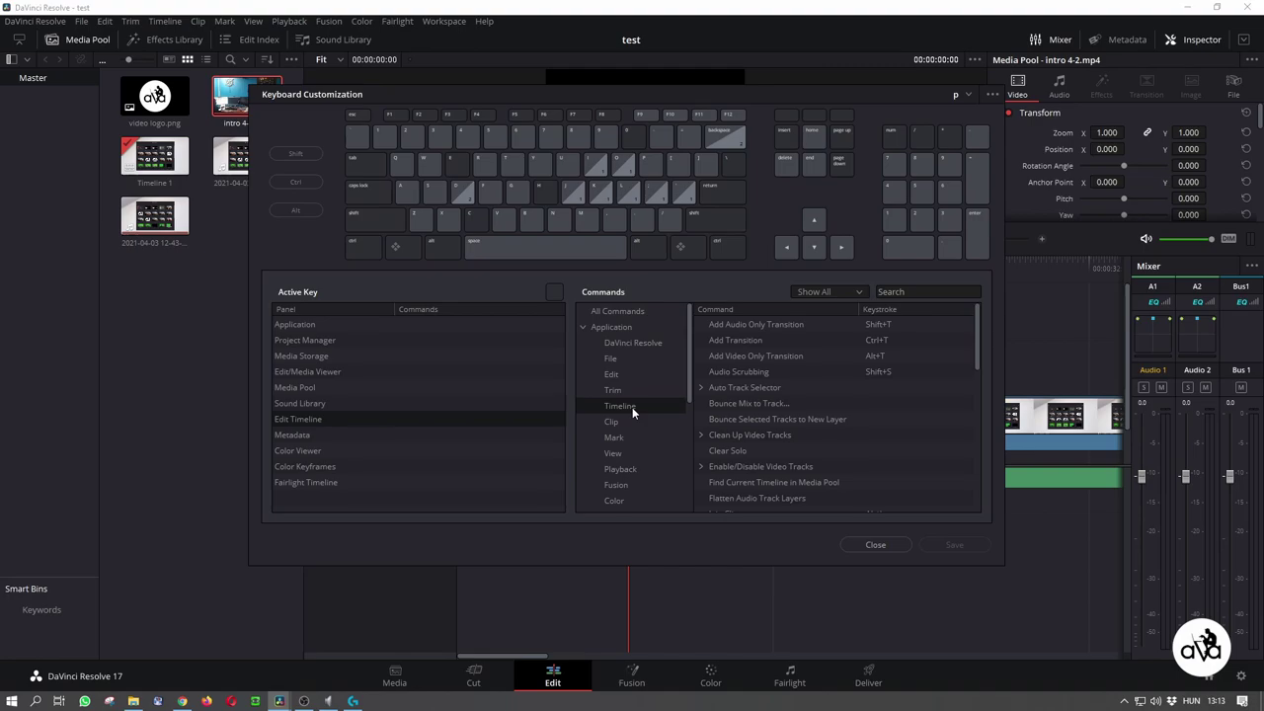
pyautogui.scroll(-3, 821, 410)
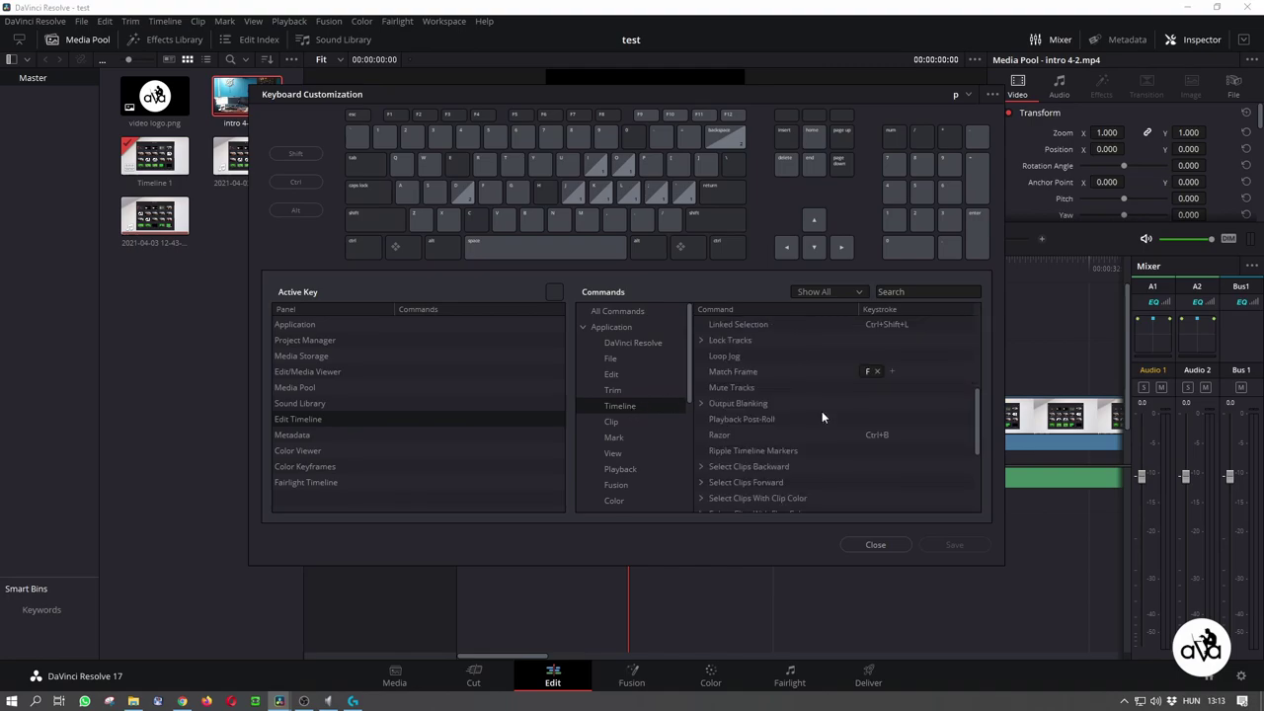
pyautogui.scroll(-5, 821, 411)
pyautogui.scroll(-3, 821, 411)
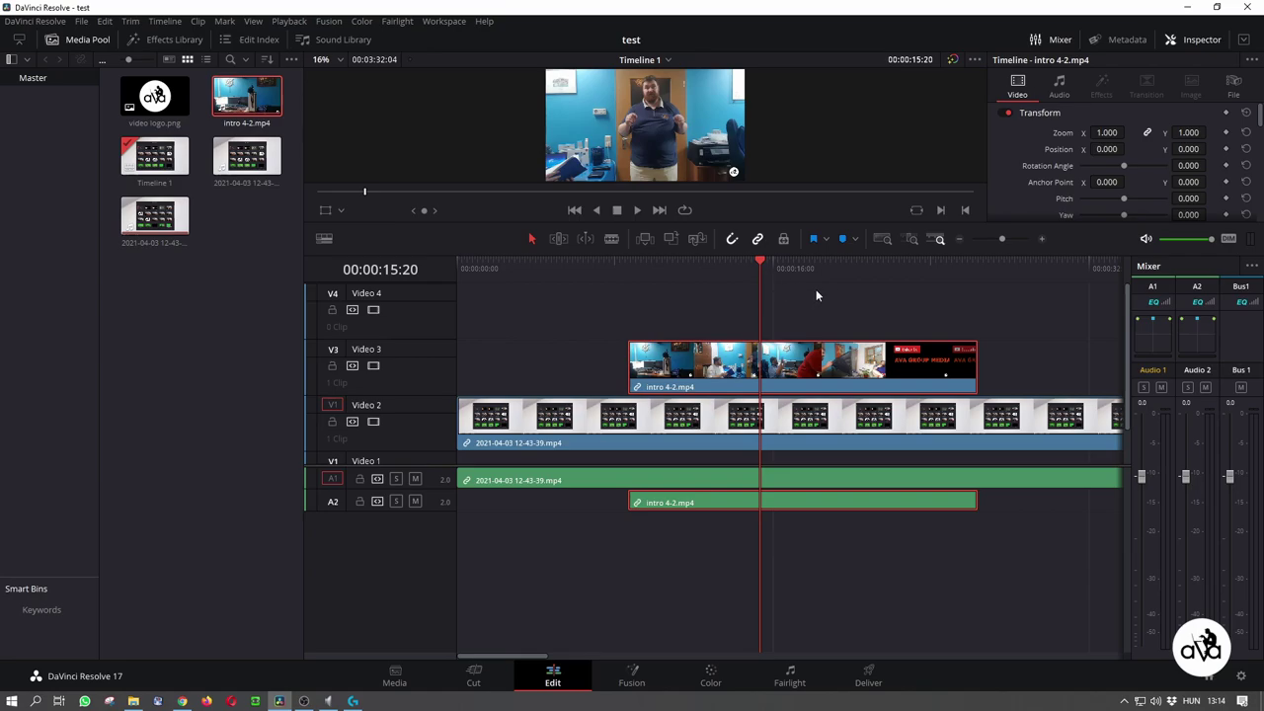
# Step: Split the intro 4-2.mp4 clip on Video 3 at 15:20
pyautogui.click(815, 302)
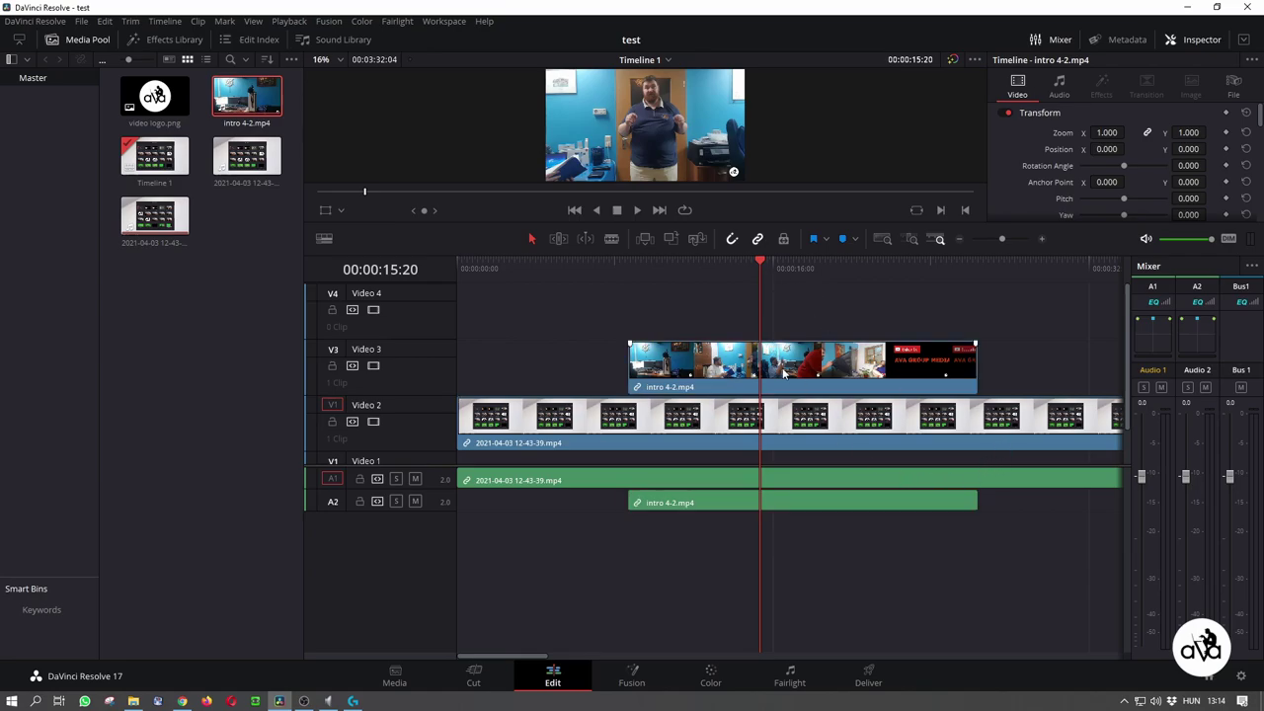
pyautogui.click(830, 502)
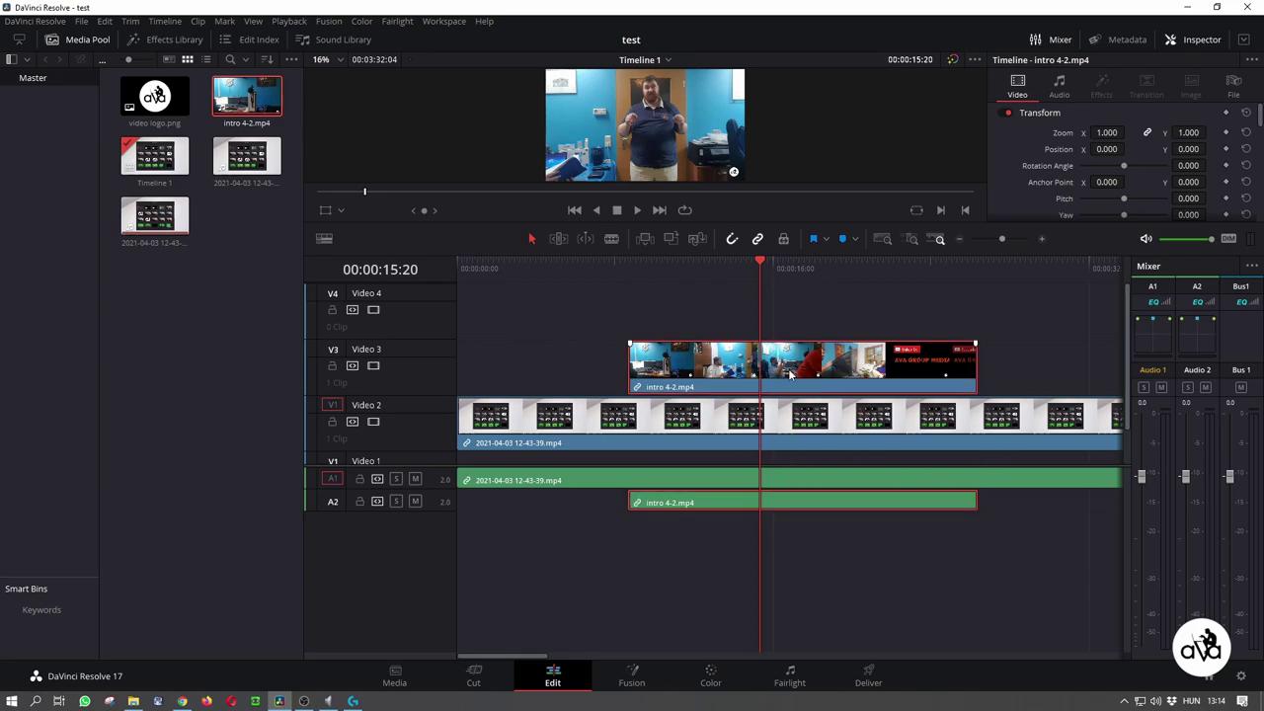
pyautogui.hotkey('ctrl', 'b')
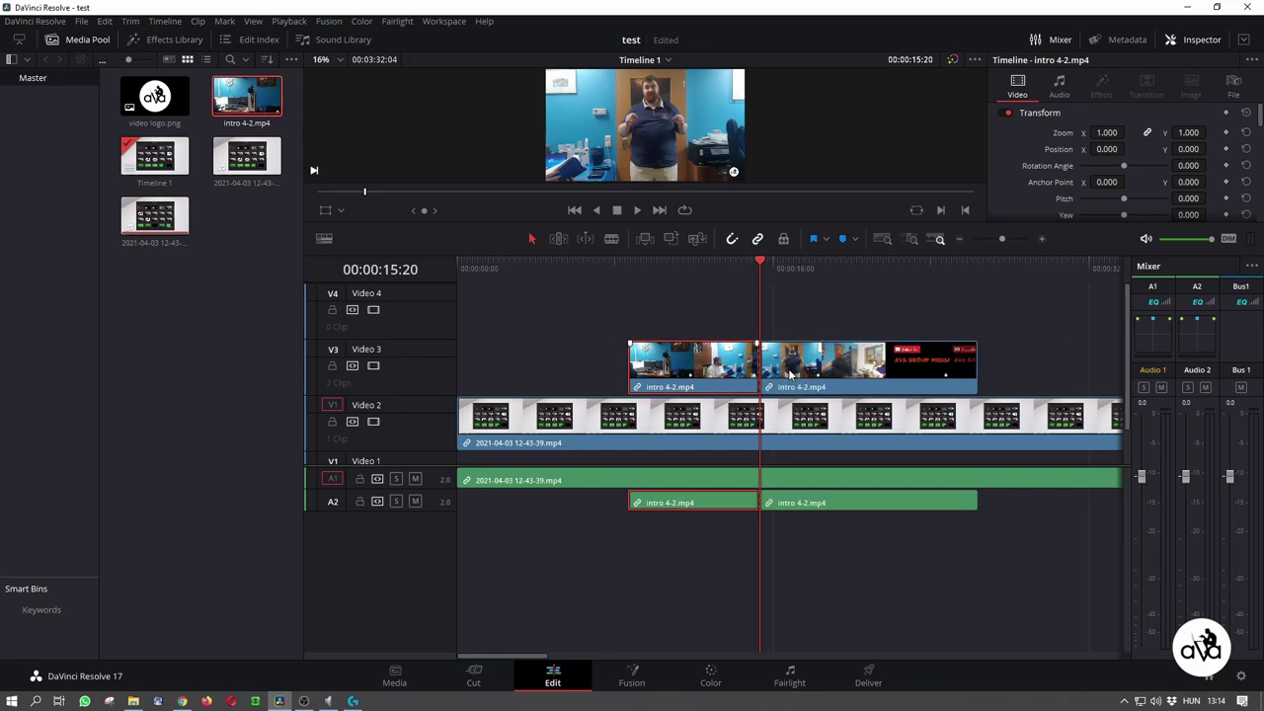
# Step: Cut every track at 20:20 with nothing selected, leaving the playhead at 23:26
pyautogui.click(939, 266)
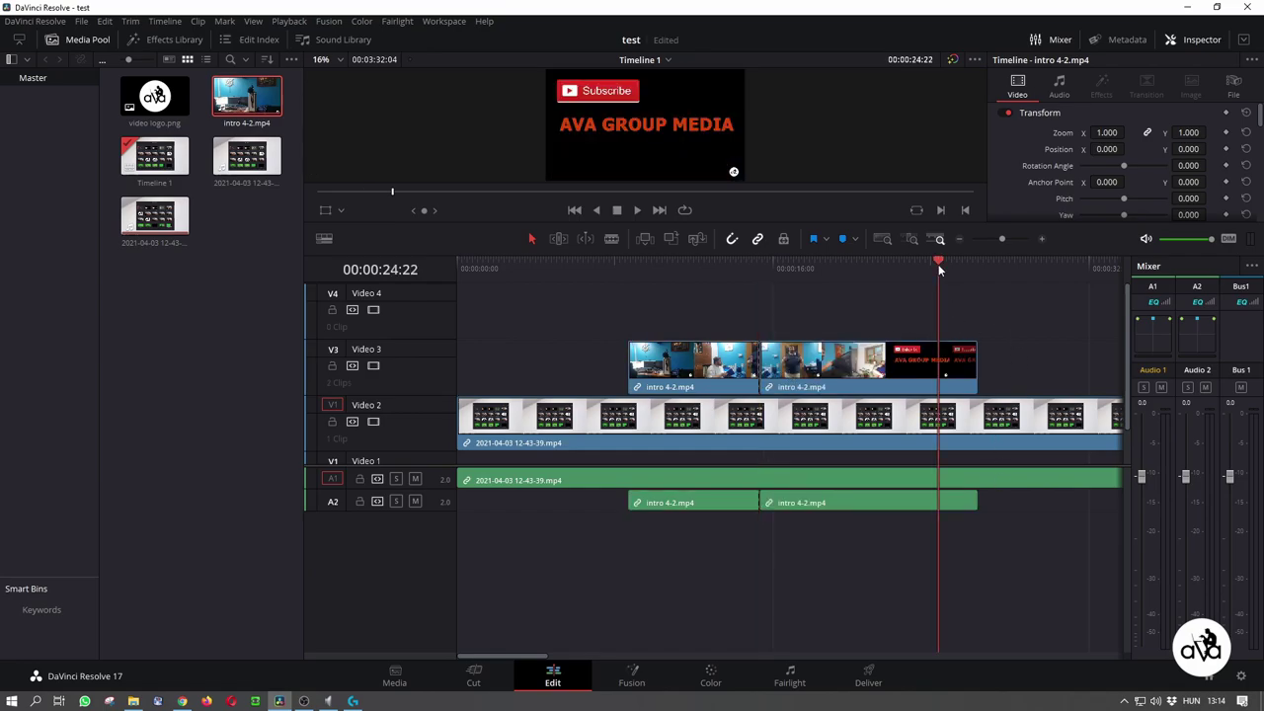
pyautogui.click(858, 261)
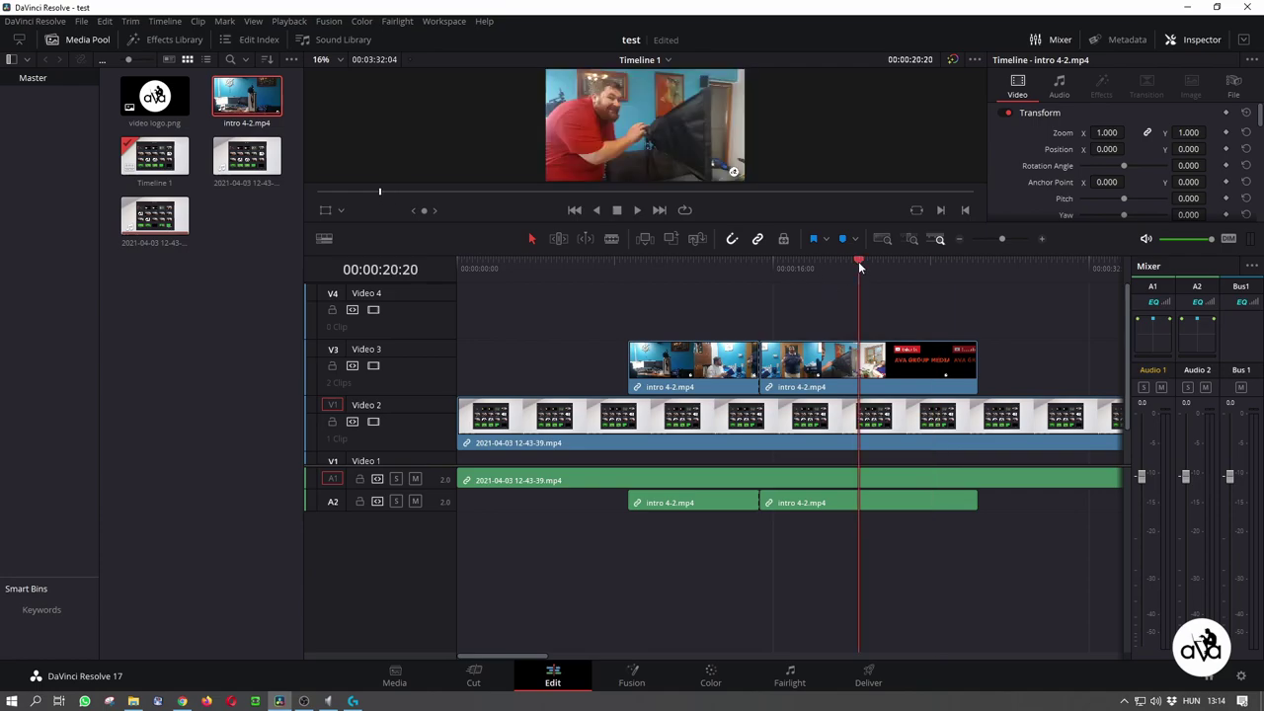
pyautogui.click(920, 364)
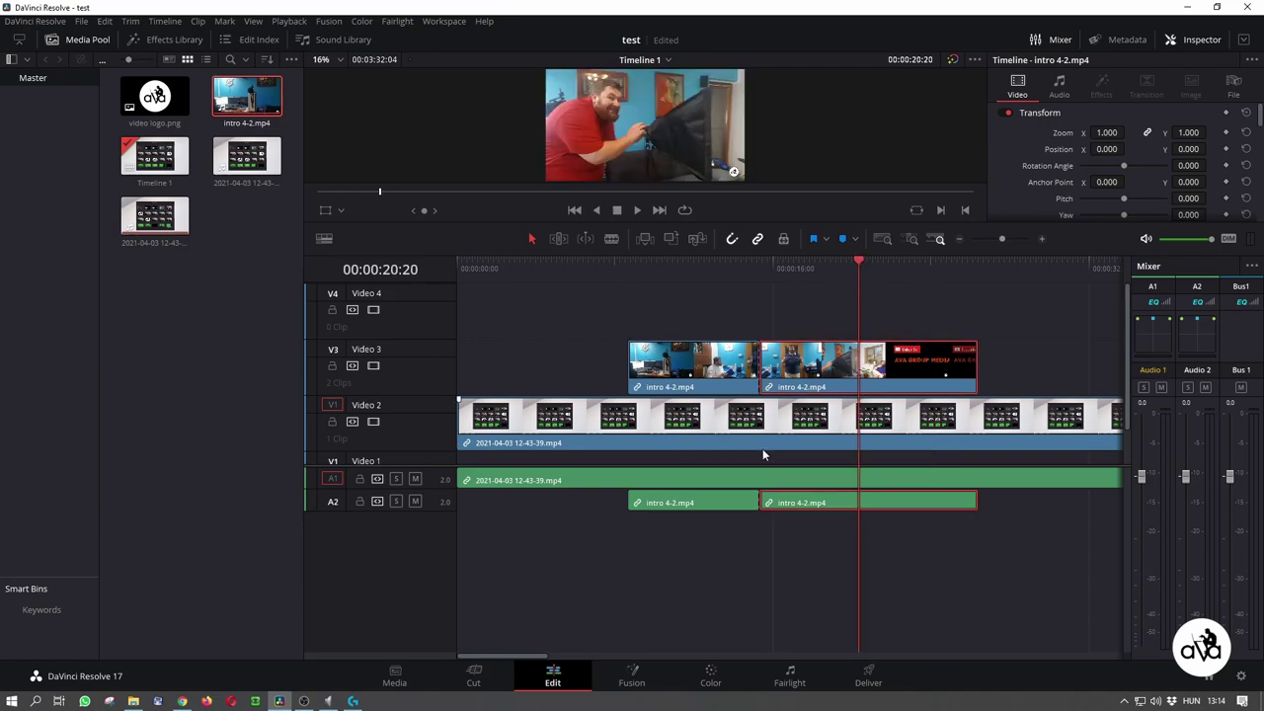
pyautogui.click(933, 294)
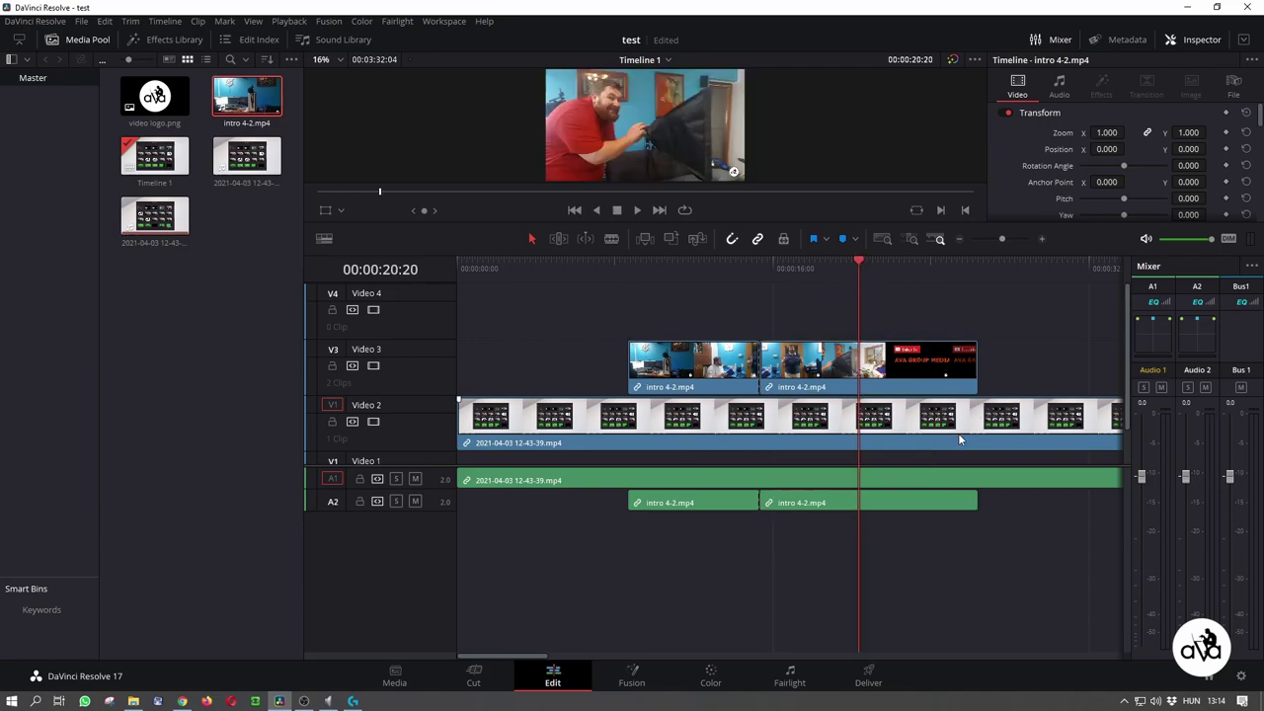
pyautogui.hotkey('ctrl', '\\')
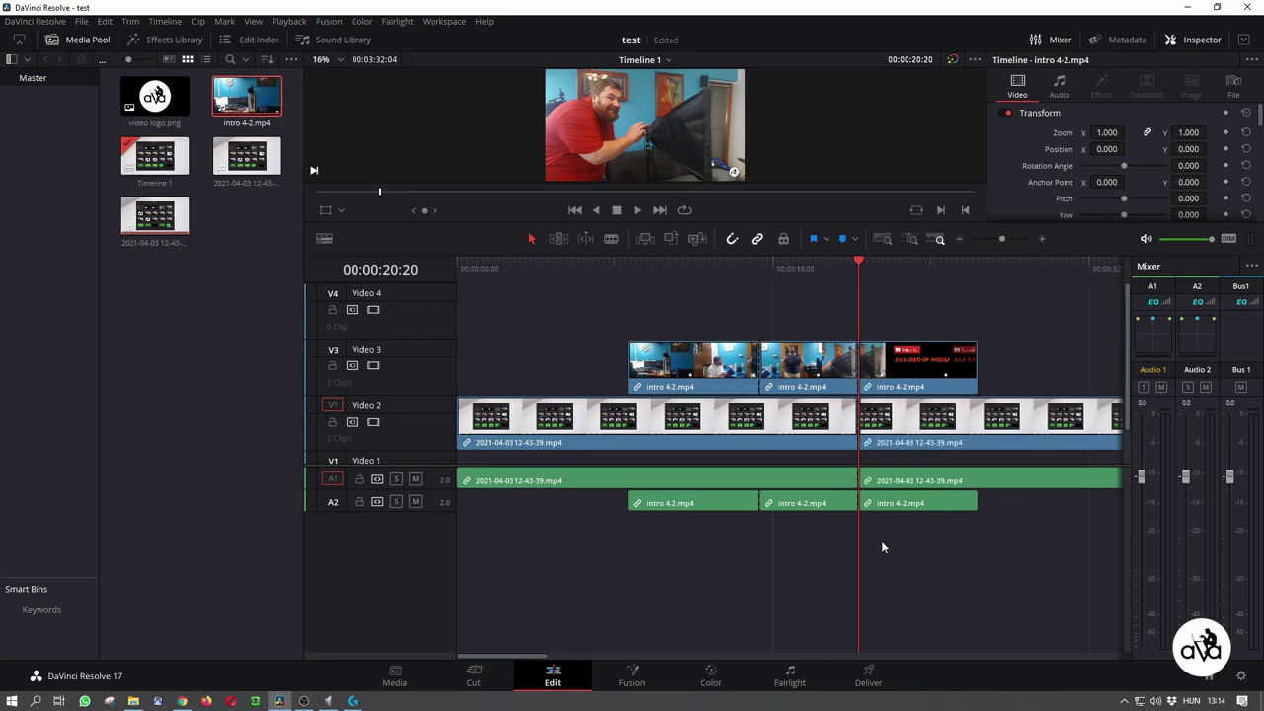
pyautogui.click(920, 269)
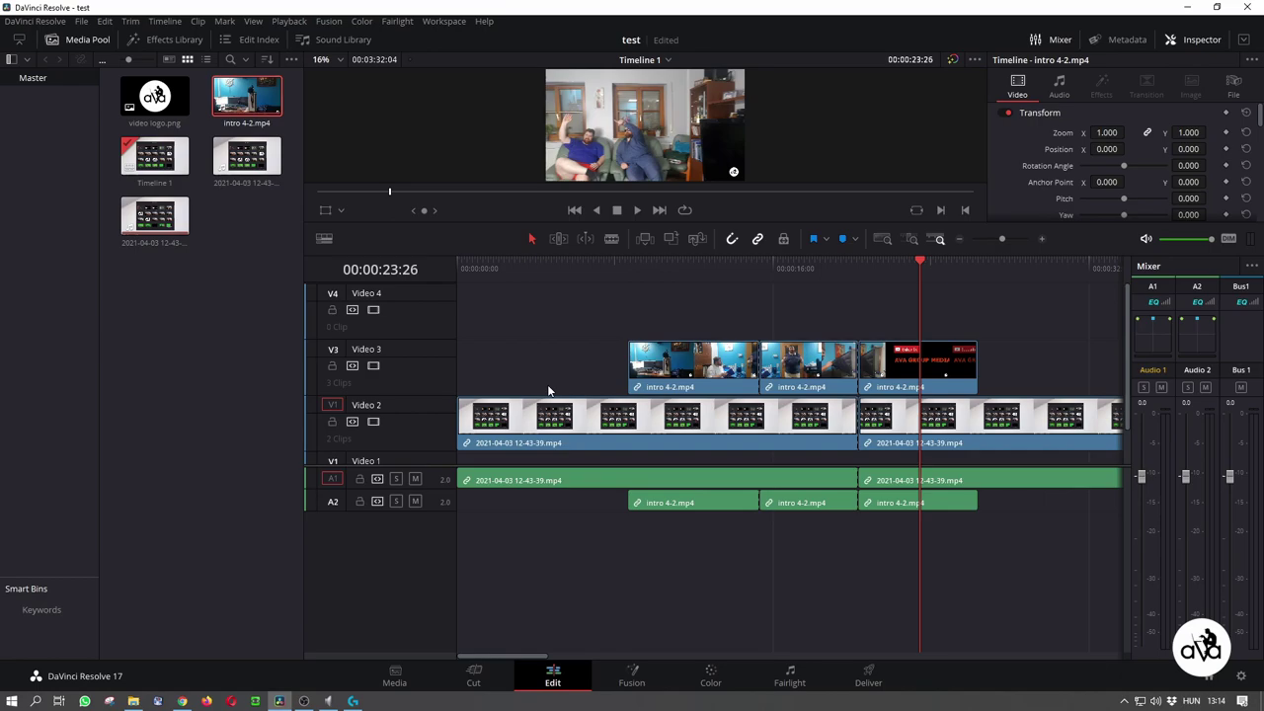
# Step: Lock Video 3, blade the recording and its audio at 23:26, then move the playhead to 26:24
pyautogui.click(332, 367)
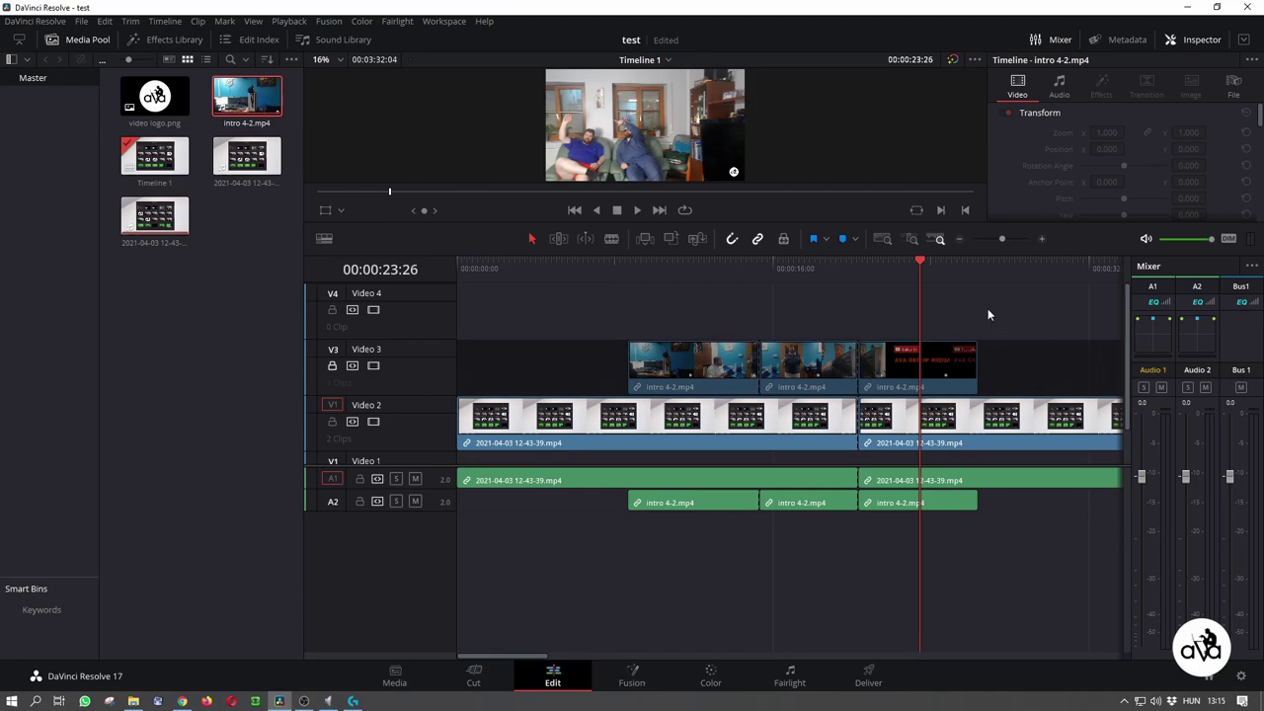
pyautogui.hotkey('ctrl', 'b')
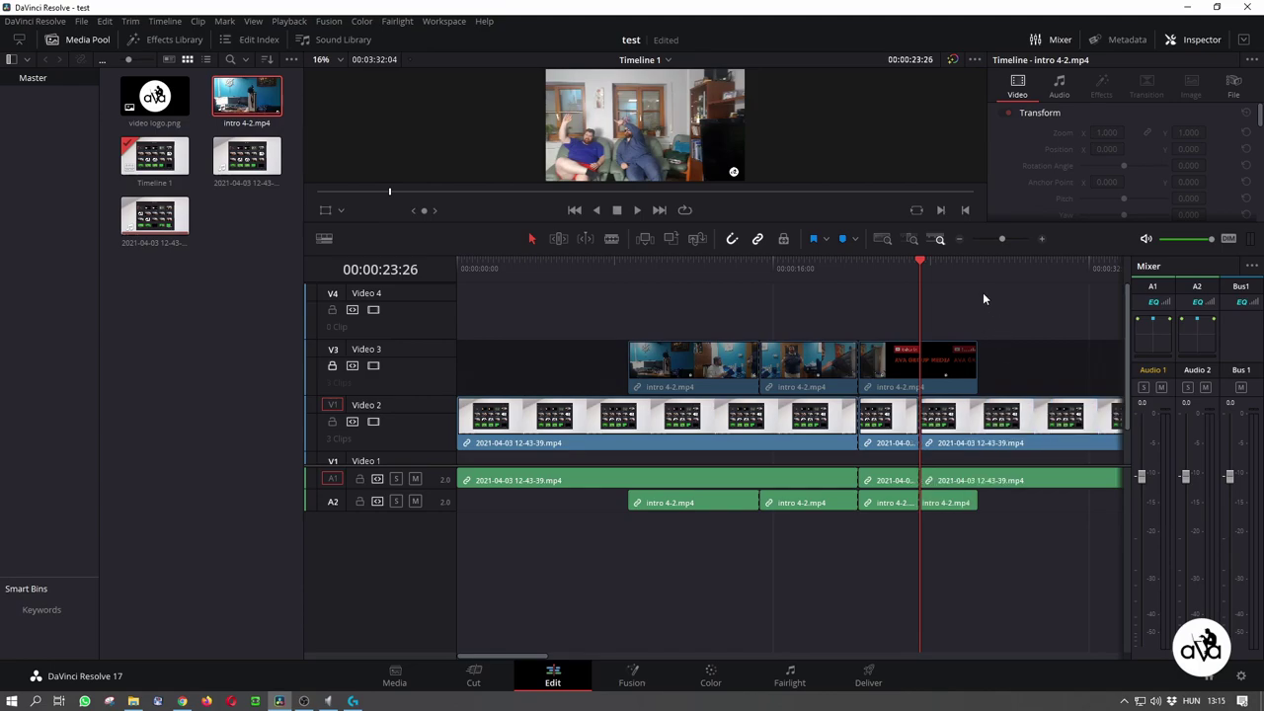
pyautogui.moveTo(930, 259); pyautogui.dragTo(978, 261)
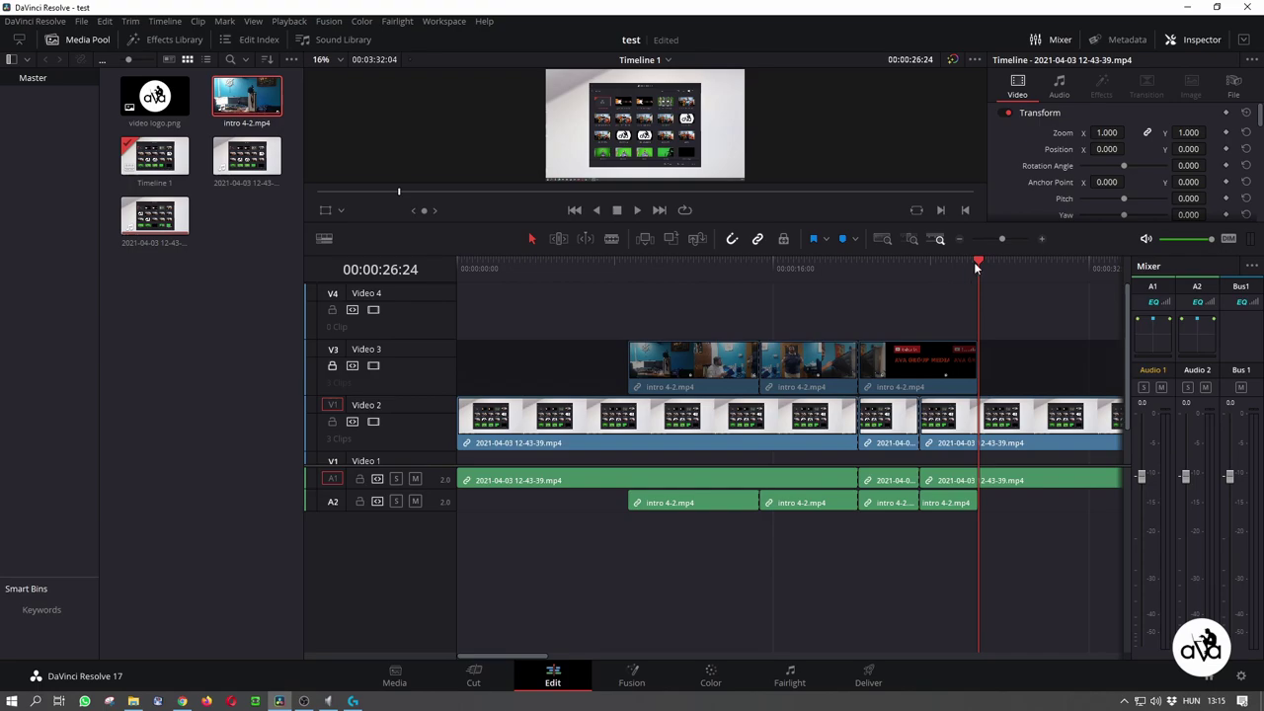
# Step: Undo the blade cuts so the split clips are whole again
pyautogui.hotkey('ctrl', 'z')
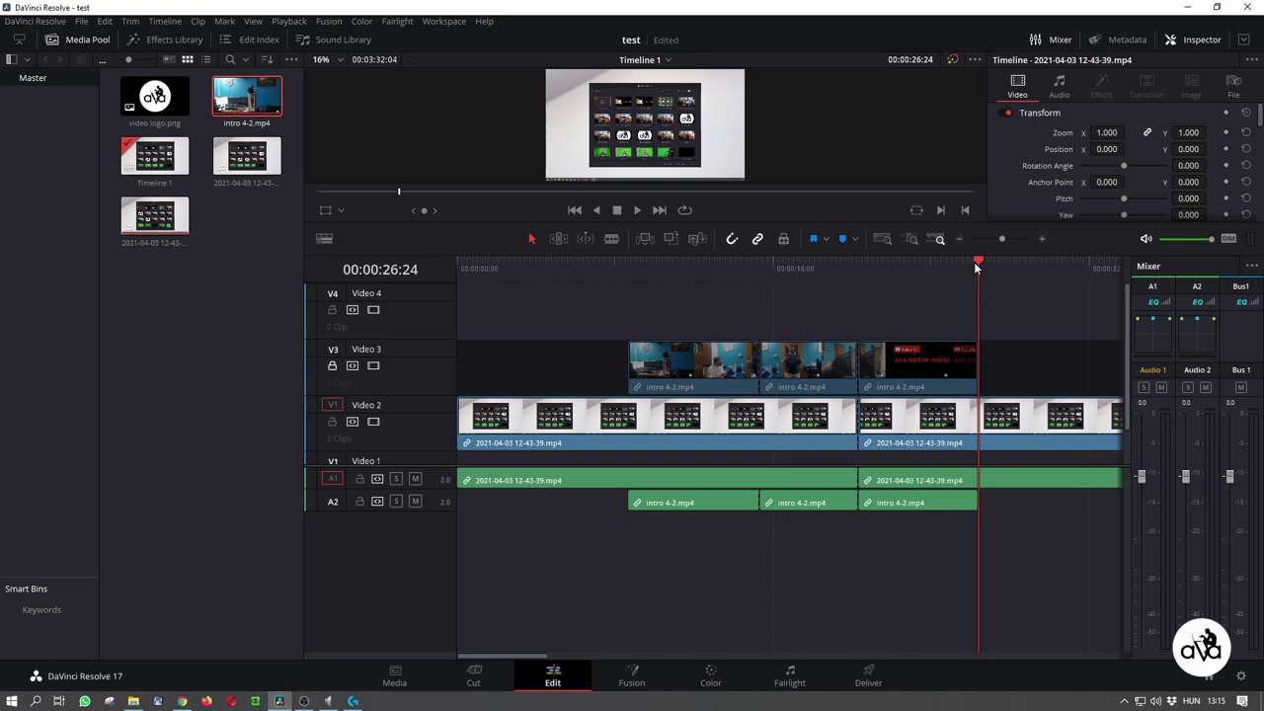
pyautogui.hotkey('ctrl', 'z')
pyautogui.hotkey('ctrl', 'z')
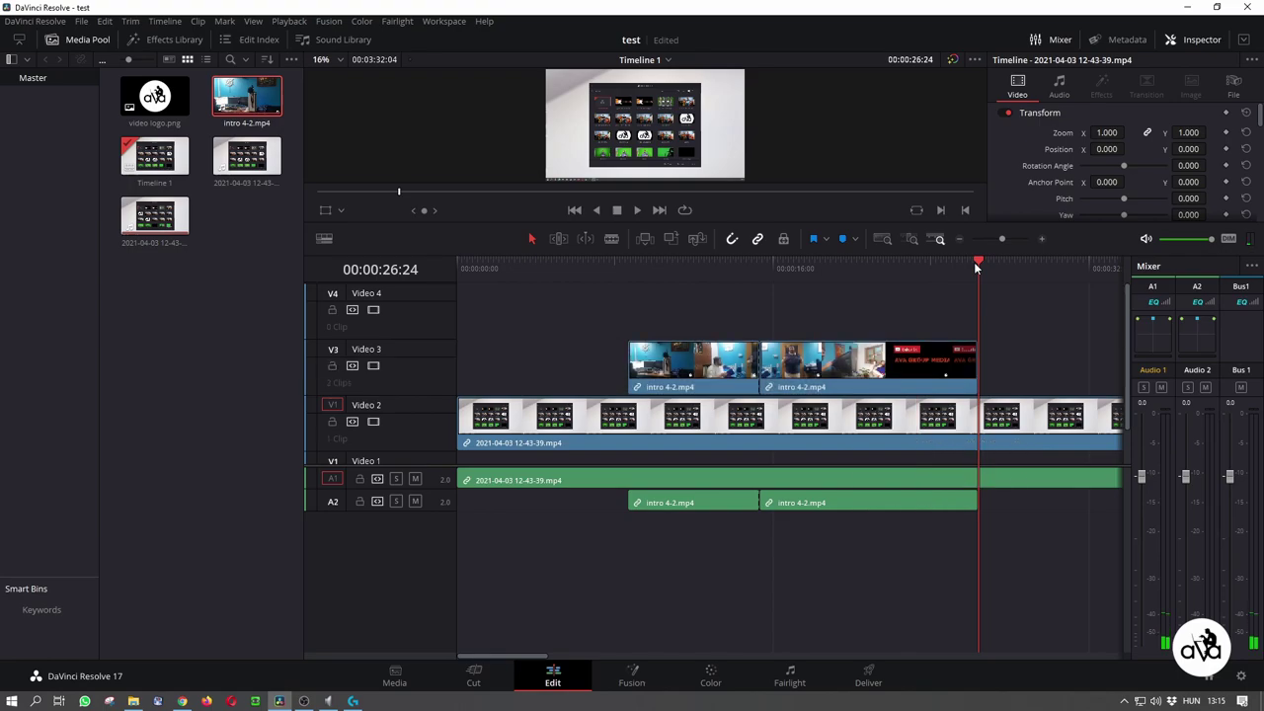
pyautogui.hotkey('ctrl', 'z')
pyautogui.hotkey('ctrl', 'z')
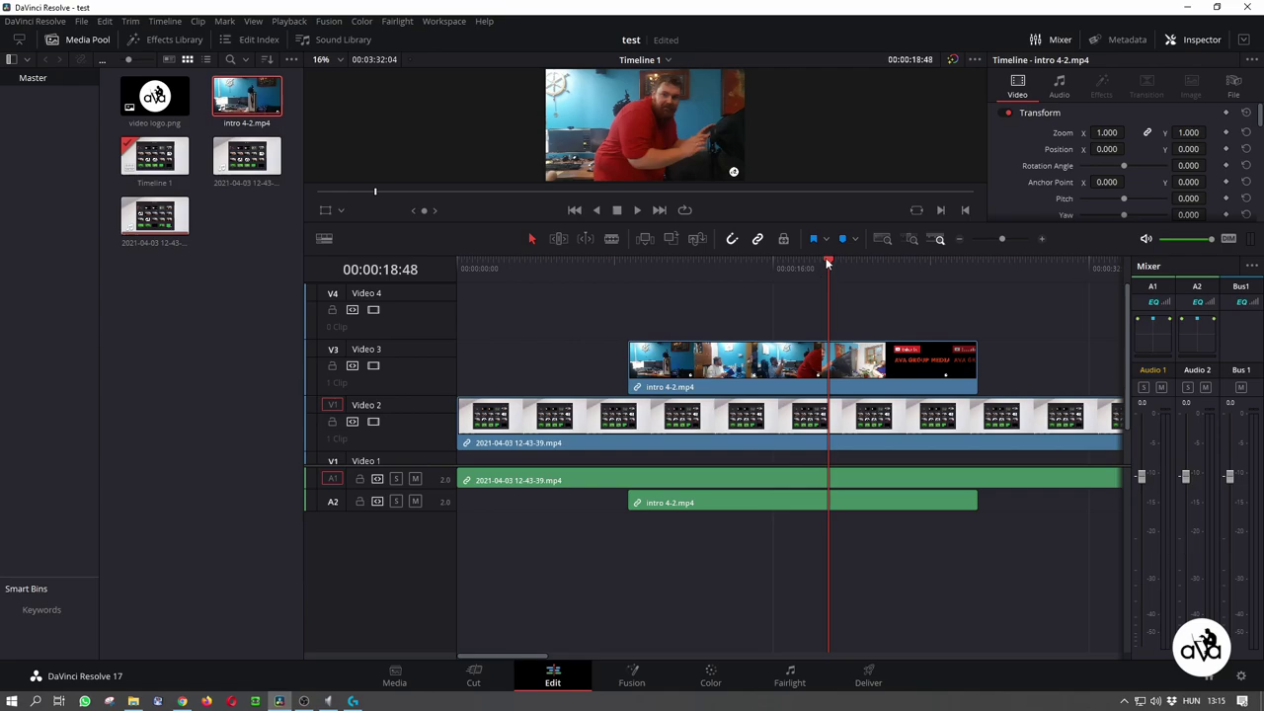
# Step: Ripple-trim everything before the playhead at 00:00:05:34
pyautogui.moveTo(827, 262); pyautogui.dragTo(756, 278)
pyautogui.click(567, 284)
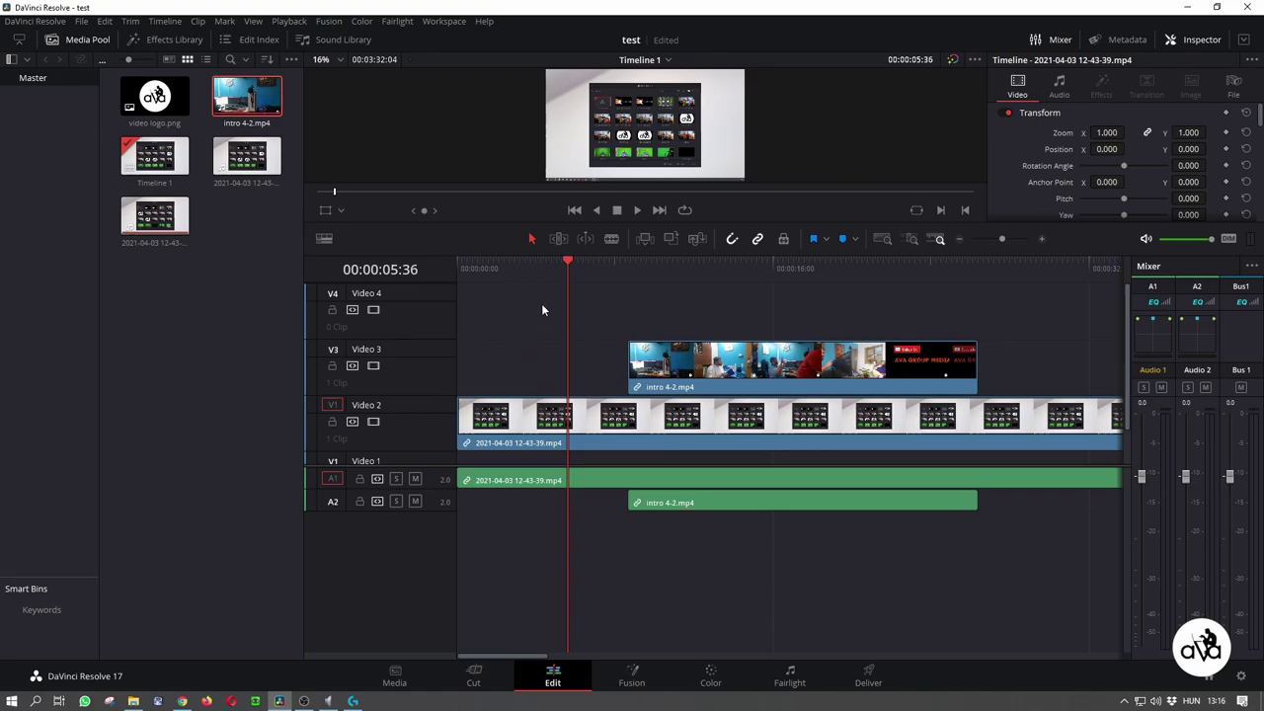
pyautogui.click(565, 259)
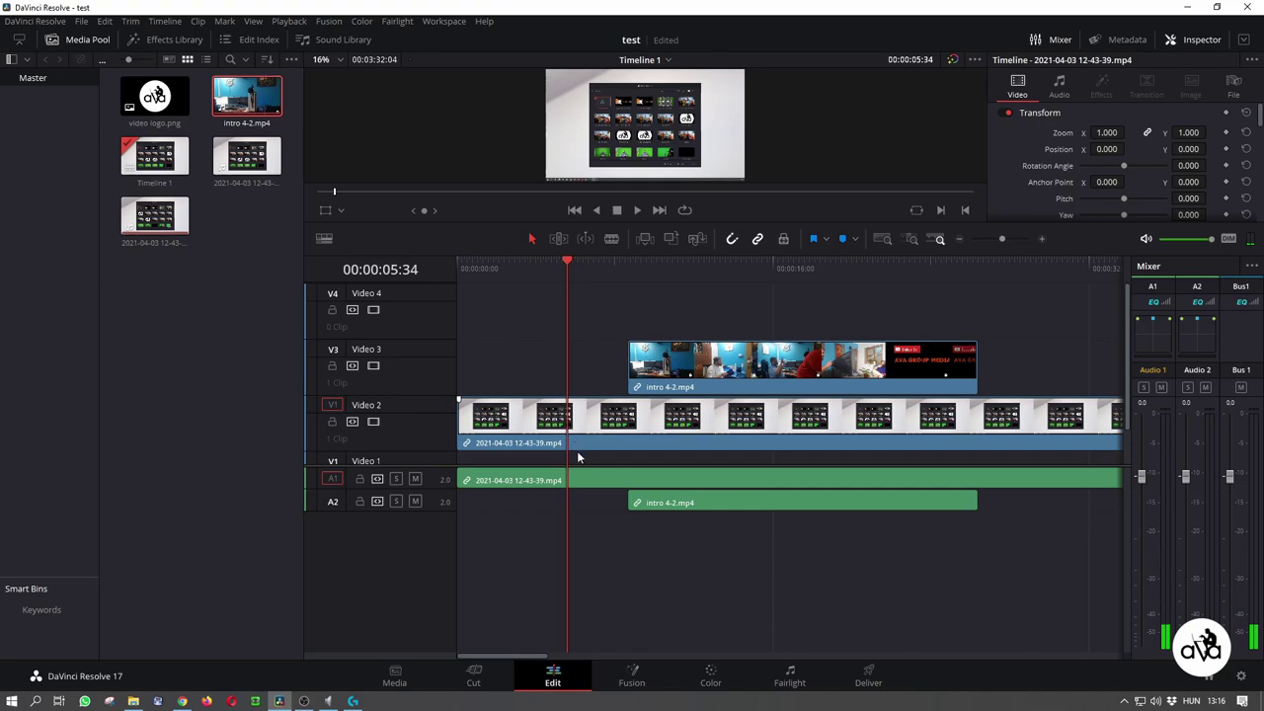
pyautogui.hotkey('ctrl', 'z')
pyautogui.hotkey('ctrl', 'z')
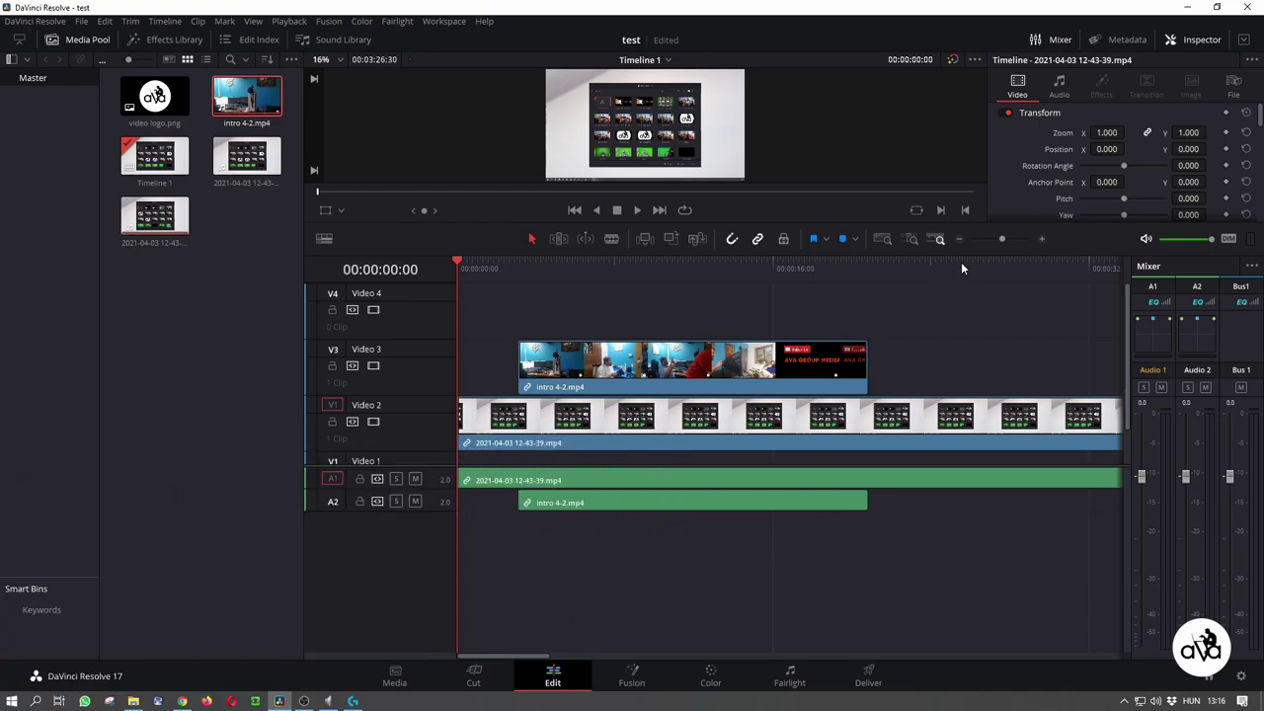
# Step: Trim all clips' ends to the playhead at 25:32, then again at 19:00
pyautogui.click(960, 262)
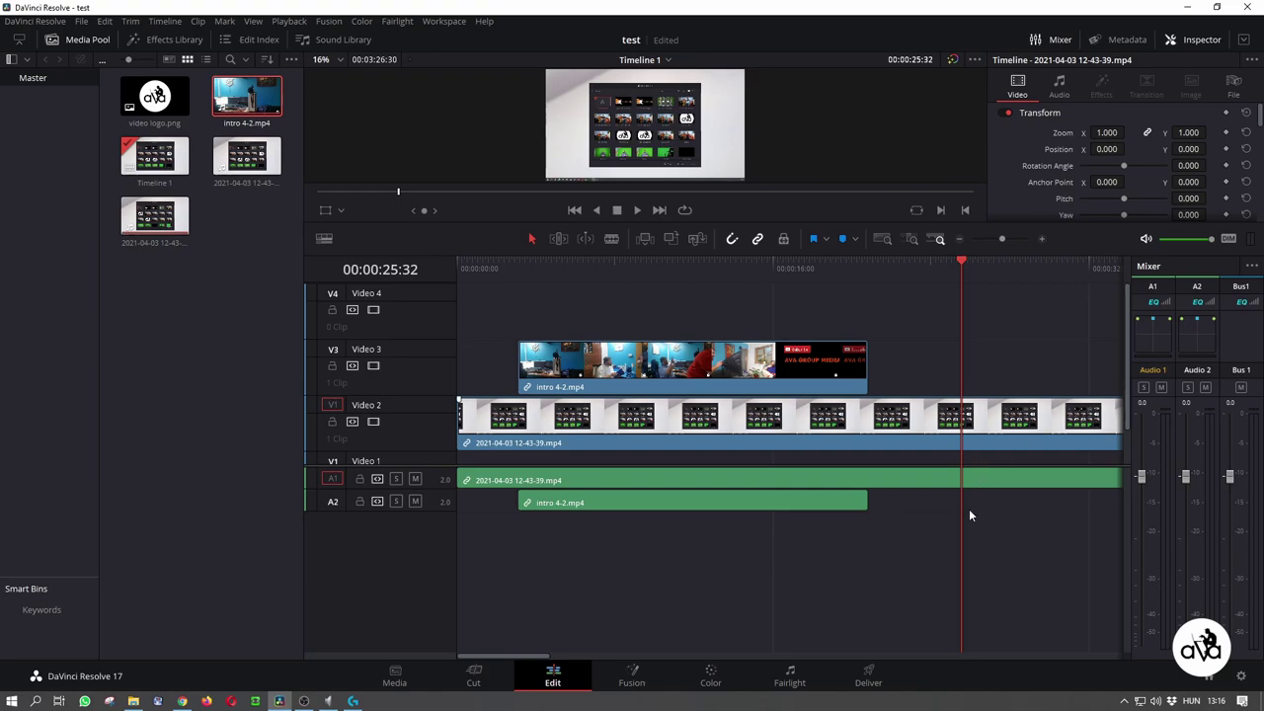
pyautogui.hotkey('ctrl', 'b')
pyautogui.press('Delete')
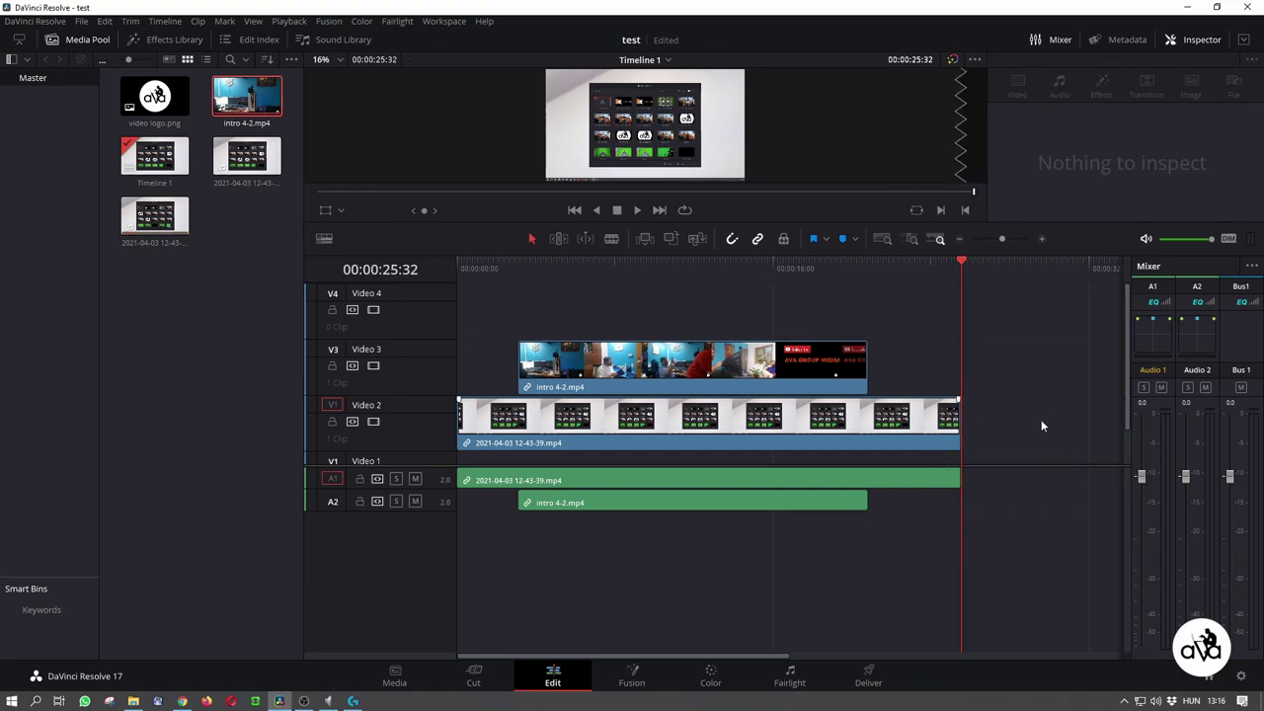
pyautogui.click(832, 261)
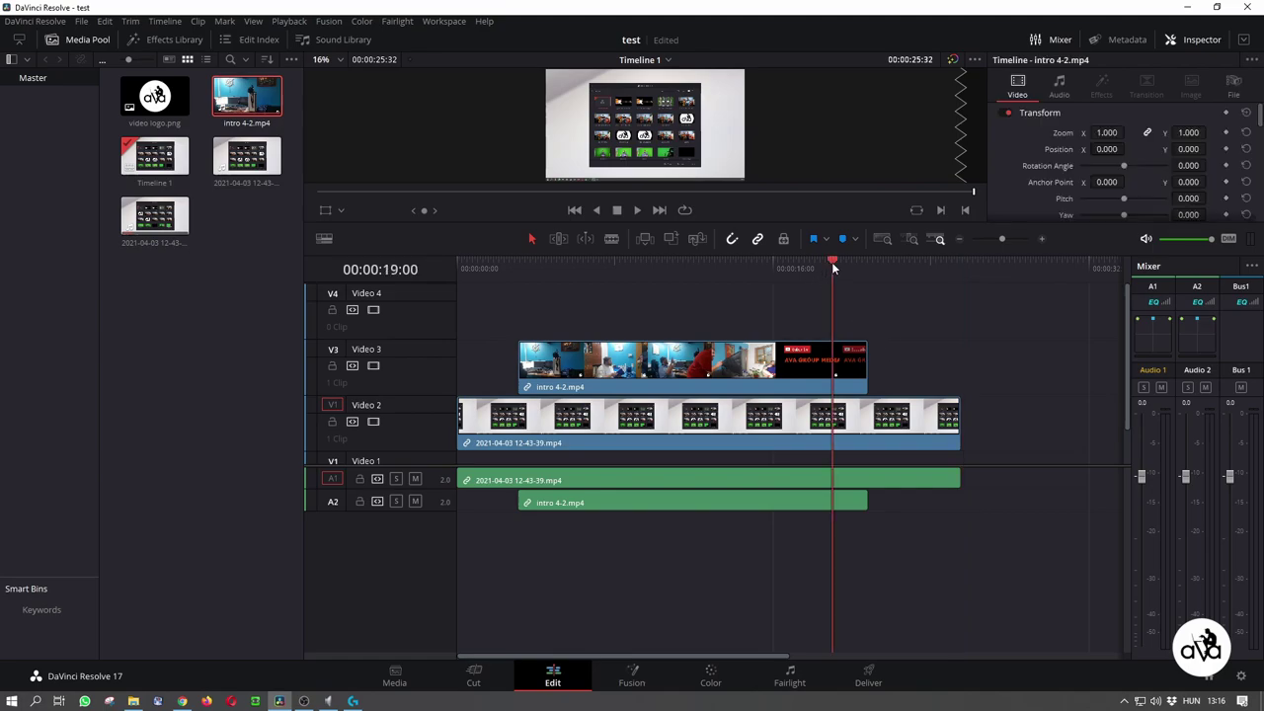
pyautogui.hotkey('ctrl', 'b')
pyautogui.press('Delete')
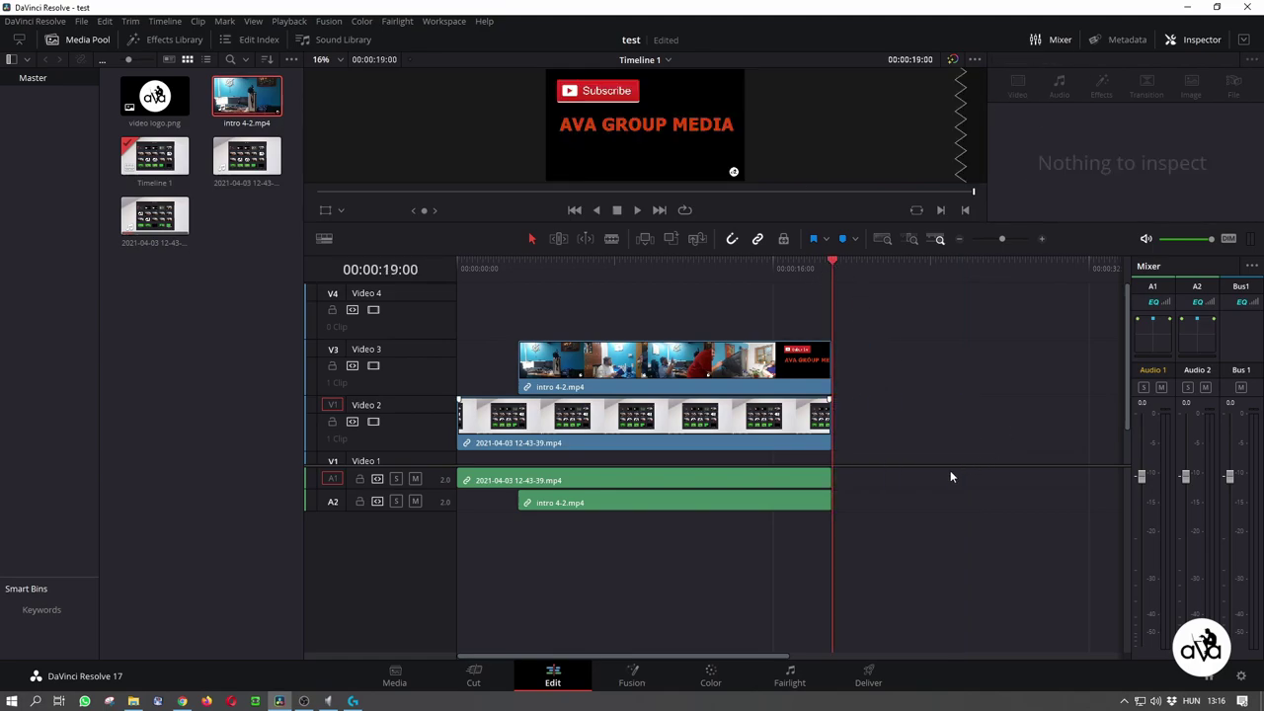
# Step: Ripple-trim the starts at 04:44, undo the trims, and load intro 4-2.mp4 into the viewer
pyautogui.click(550, 261)
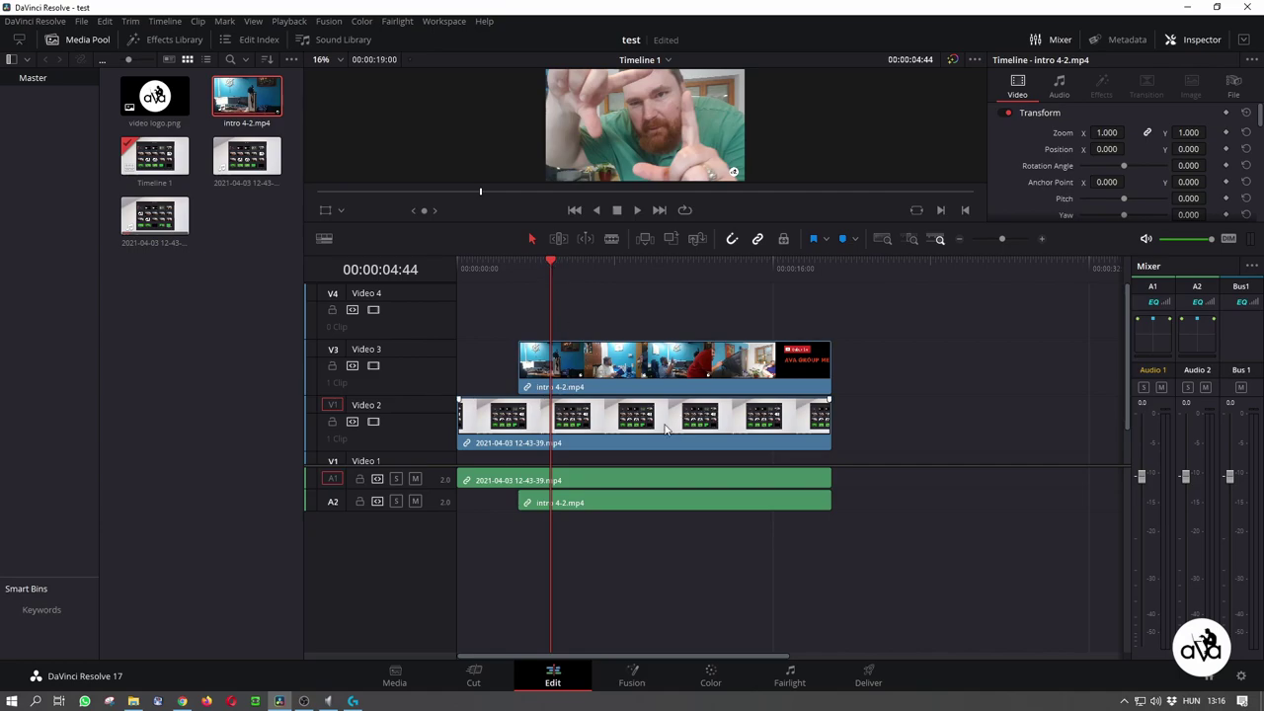
pyautogui.hotkey('ctrl', 'shift', '[')
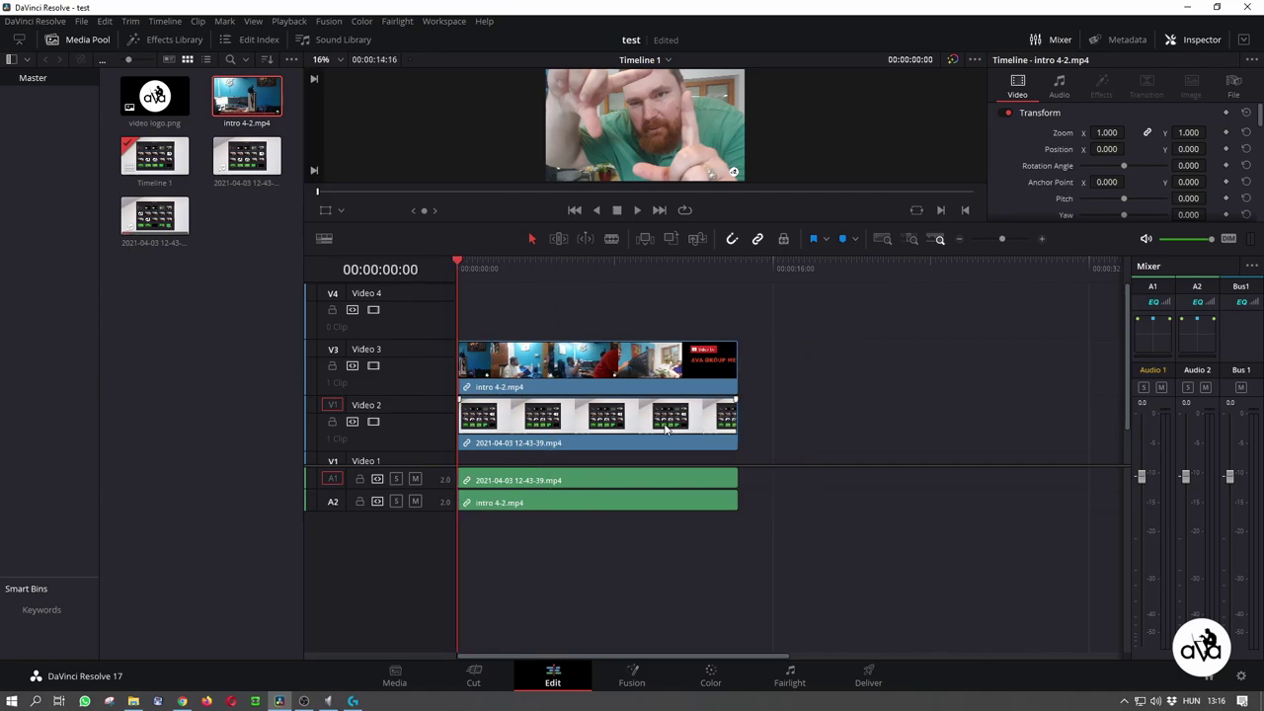
pyautogui.hotkey('ctrl', 'z')
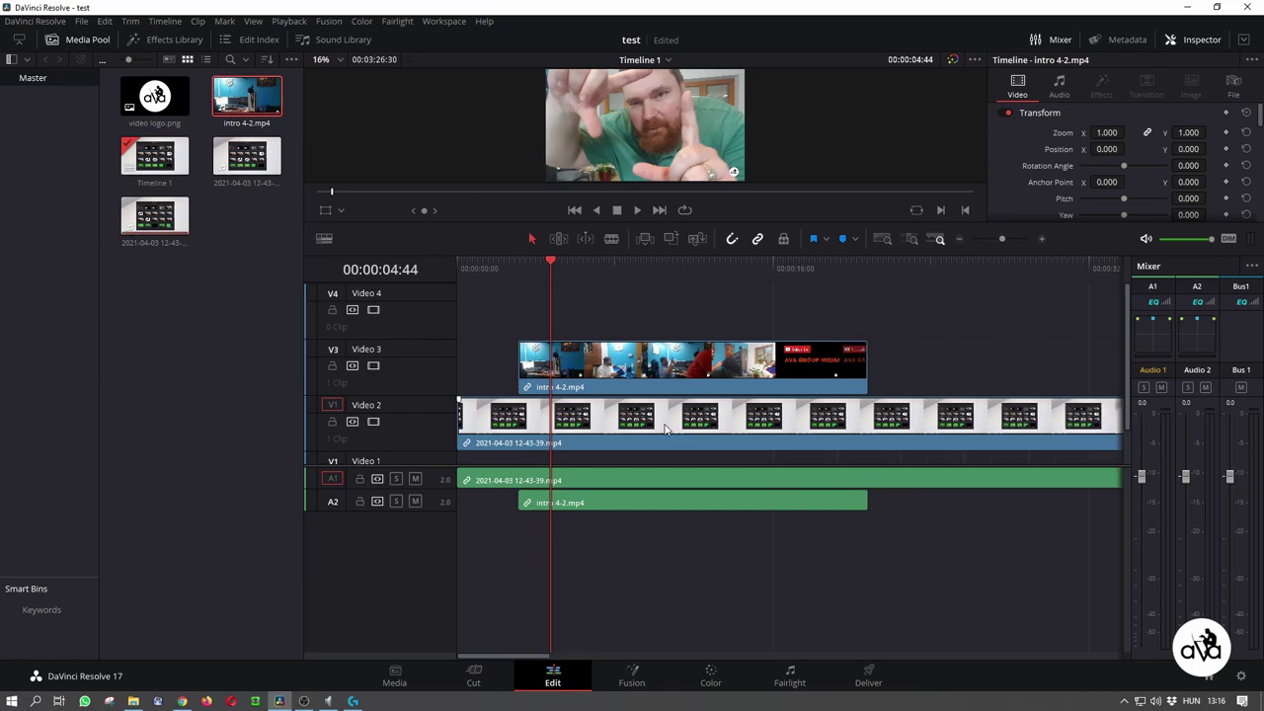
pyautogui.hotkey('ctrl', 'z')
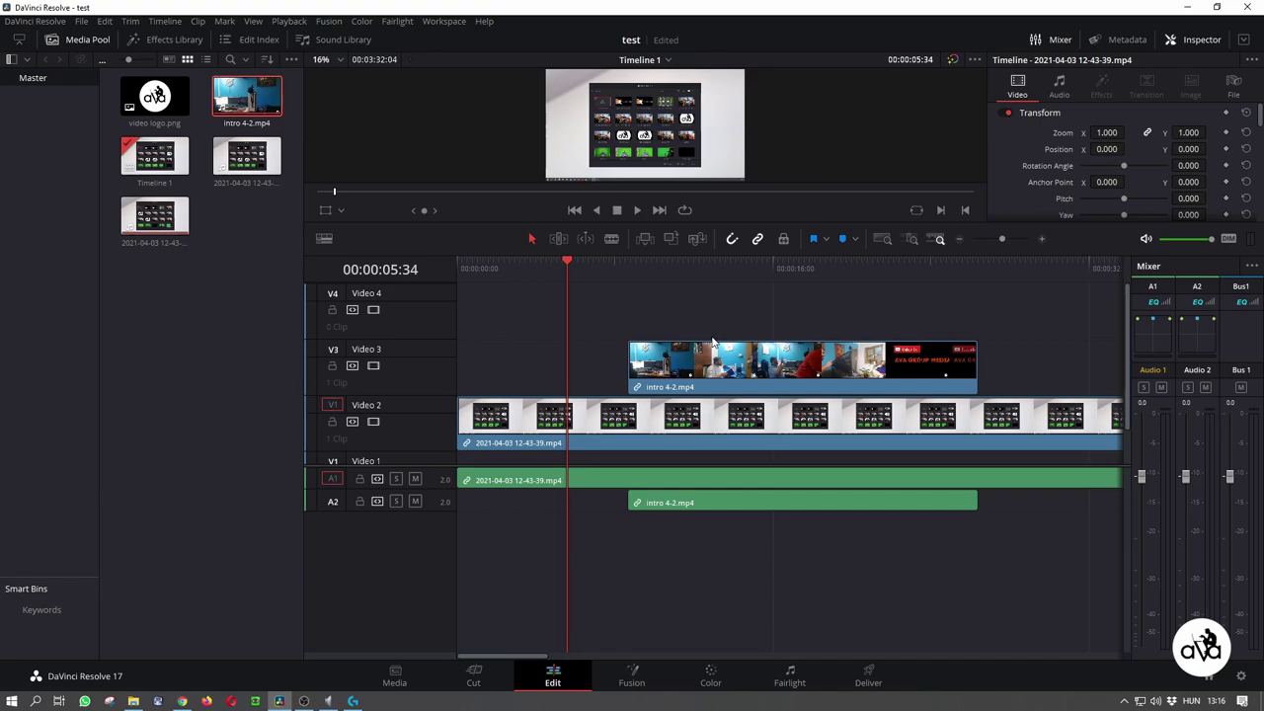
pyautogui.click(198, 163)
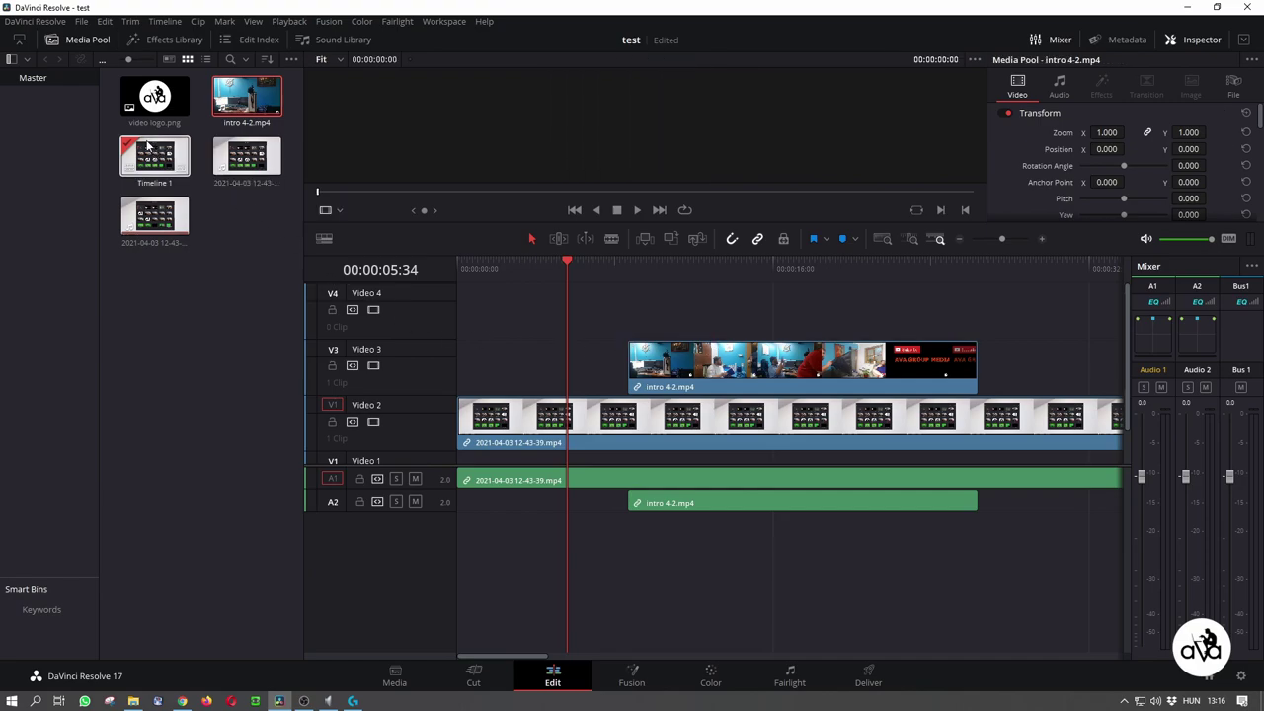
# Step: In Keyboard Customization, assign Q to the Ripple Start to Playhead command
pyautogui.click(31, 24)
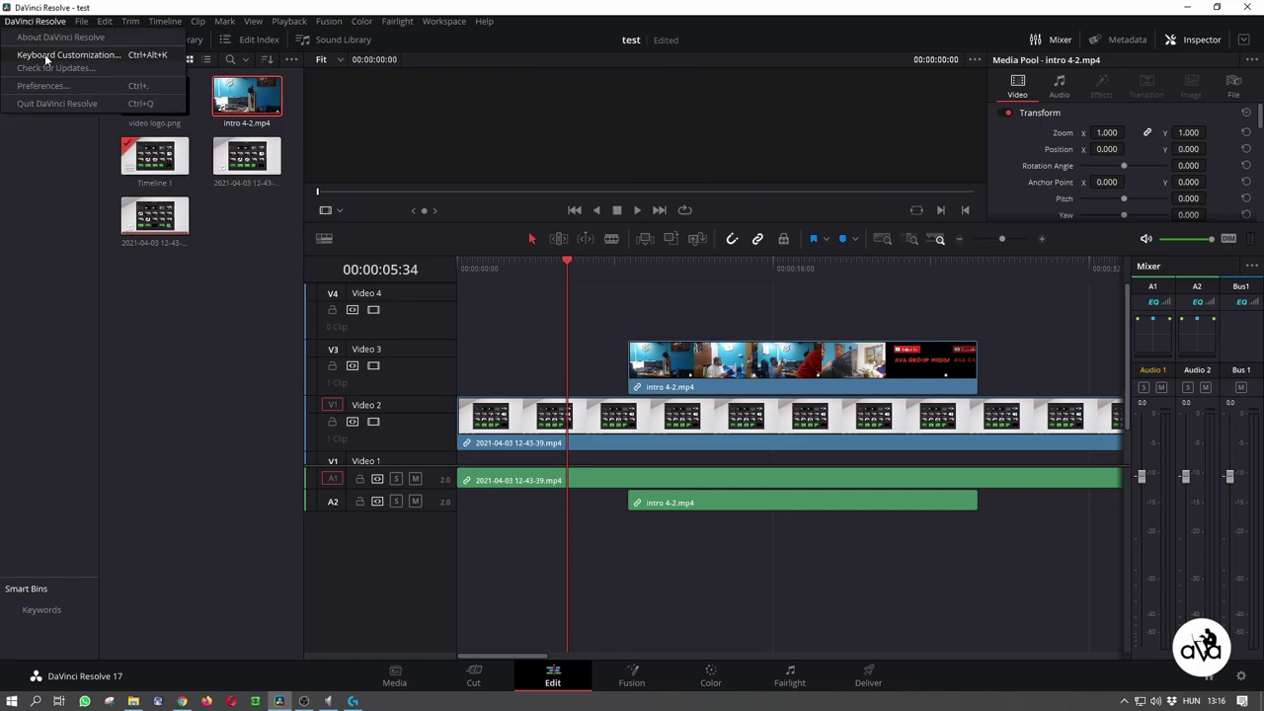
pyautogui.click(44, 54)
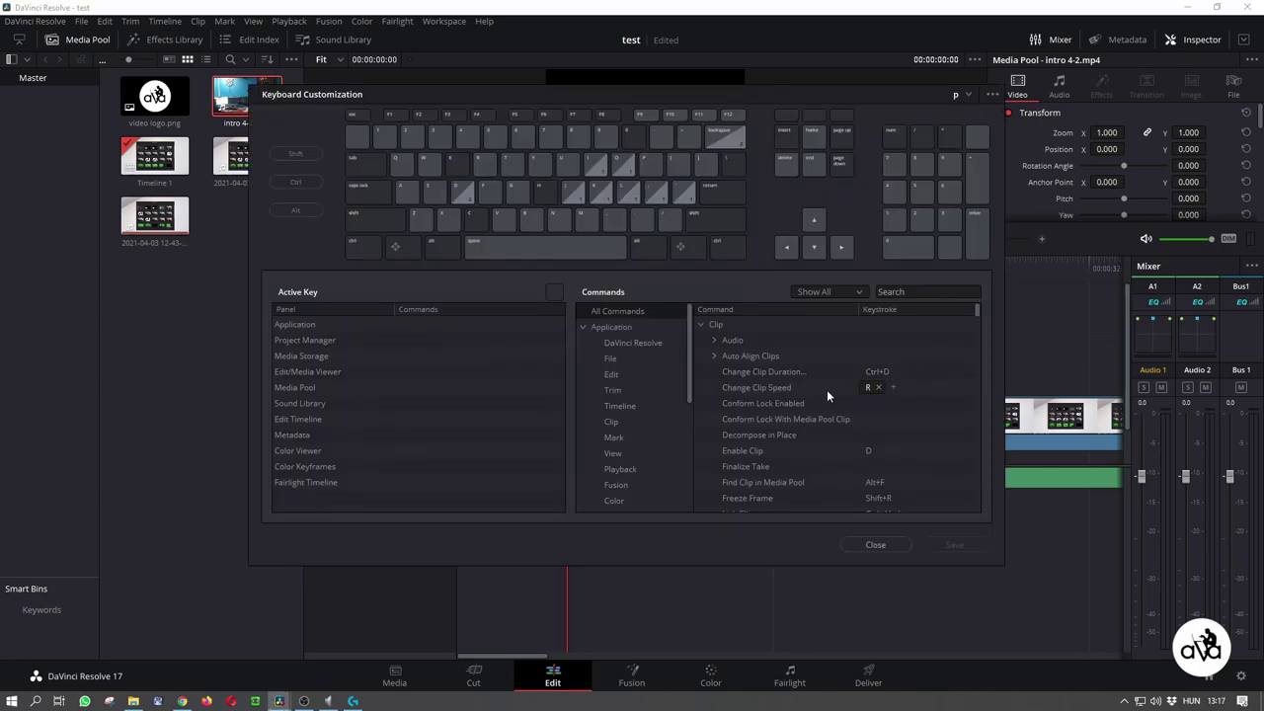
pyautogui.scroll(-5, 826, 389)
pyautogui.click(750, 451)
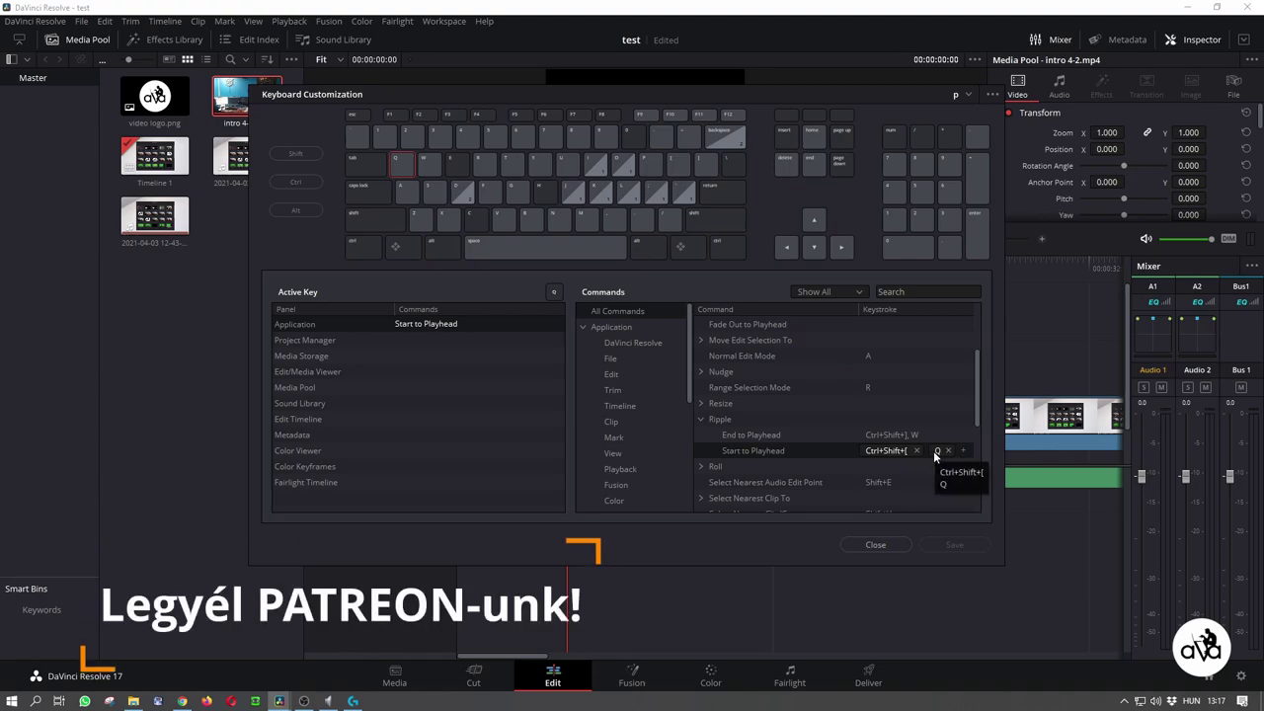
pyautogui.moveTo(775, 440)
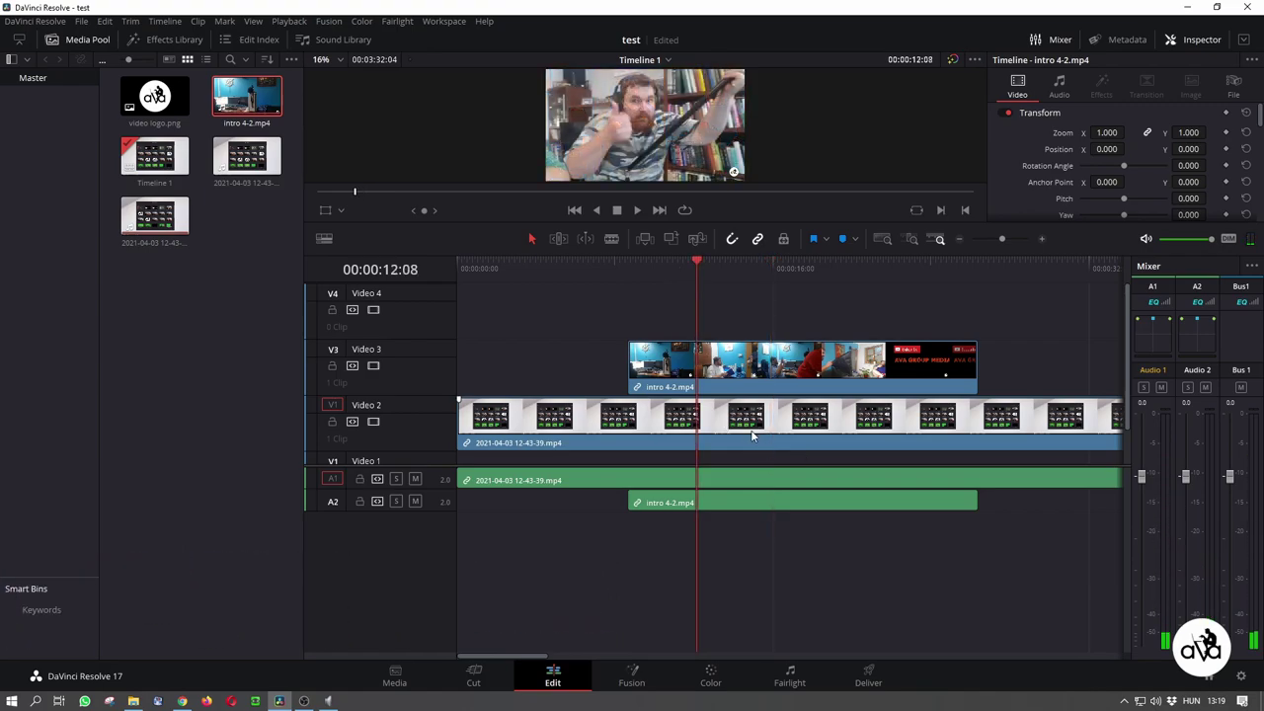
# Step: Play the timeline forward, speeding up to 2x then 4x with L, and stop with K
pyautogui.press('space')
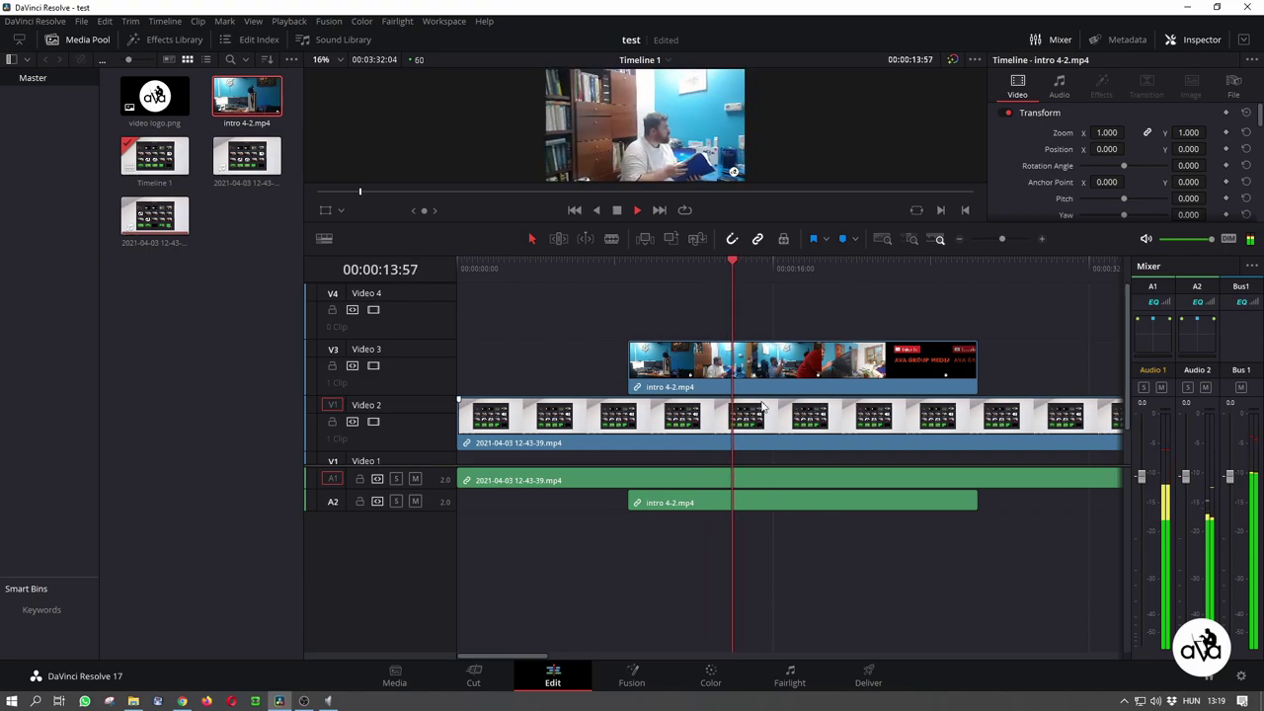
pyautogui.press('l')
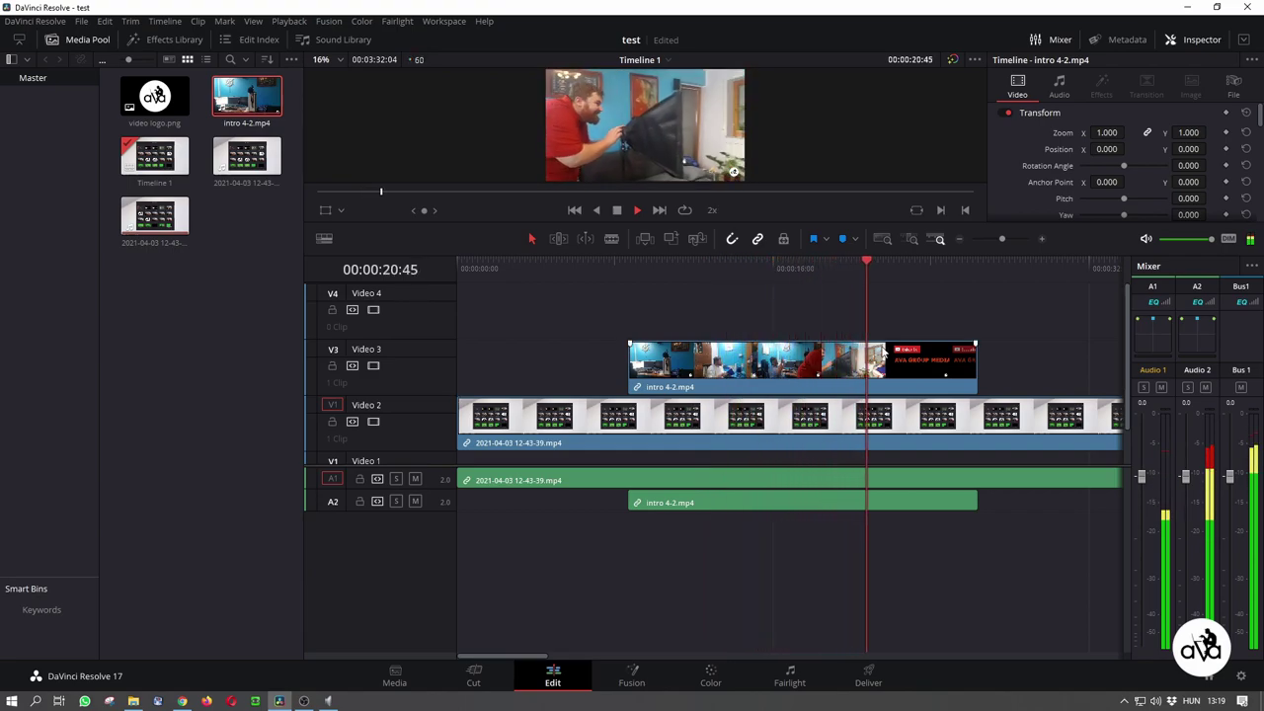
pyautogui.press('l')
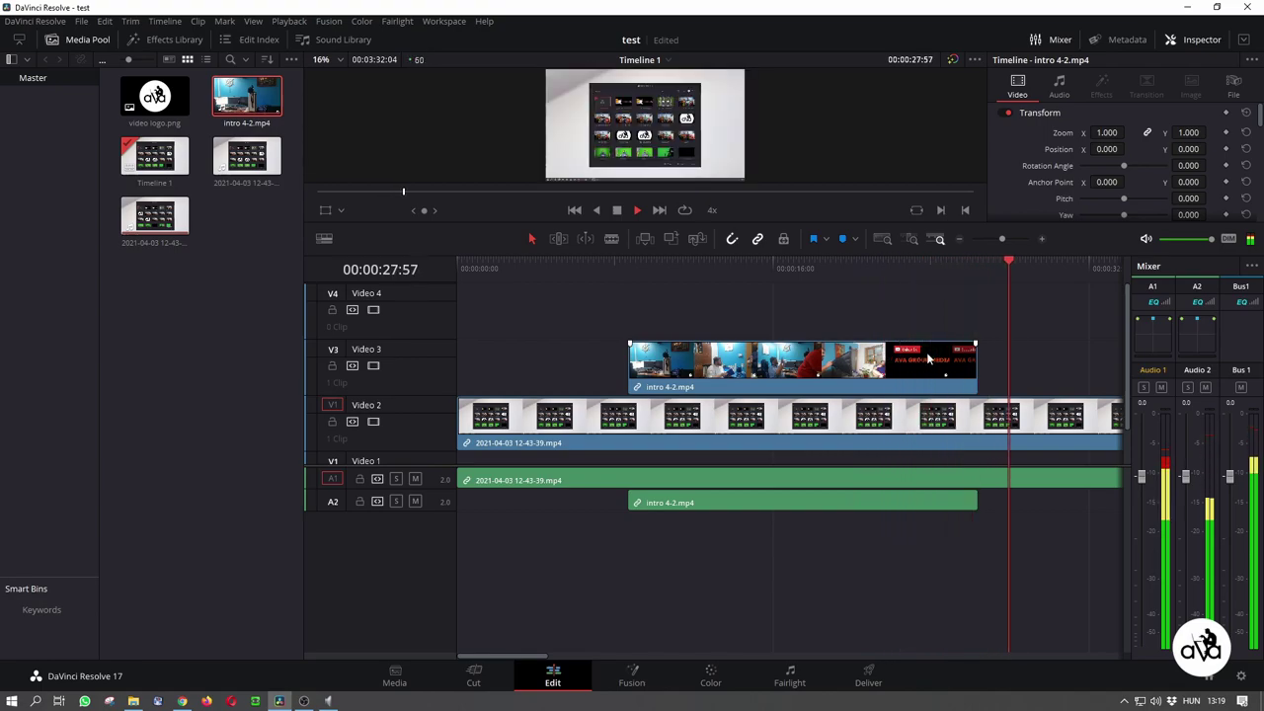
pyautogui.press('k')
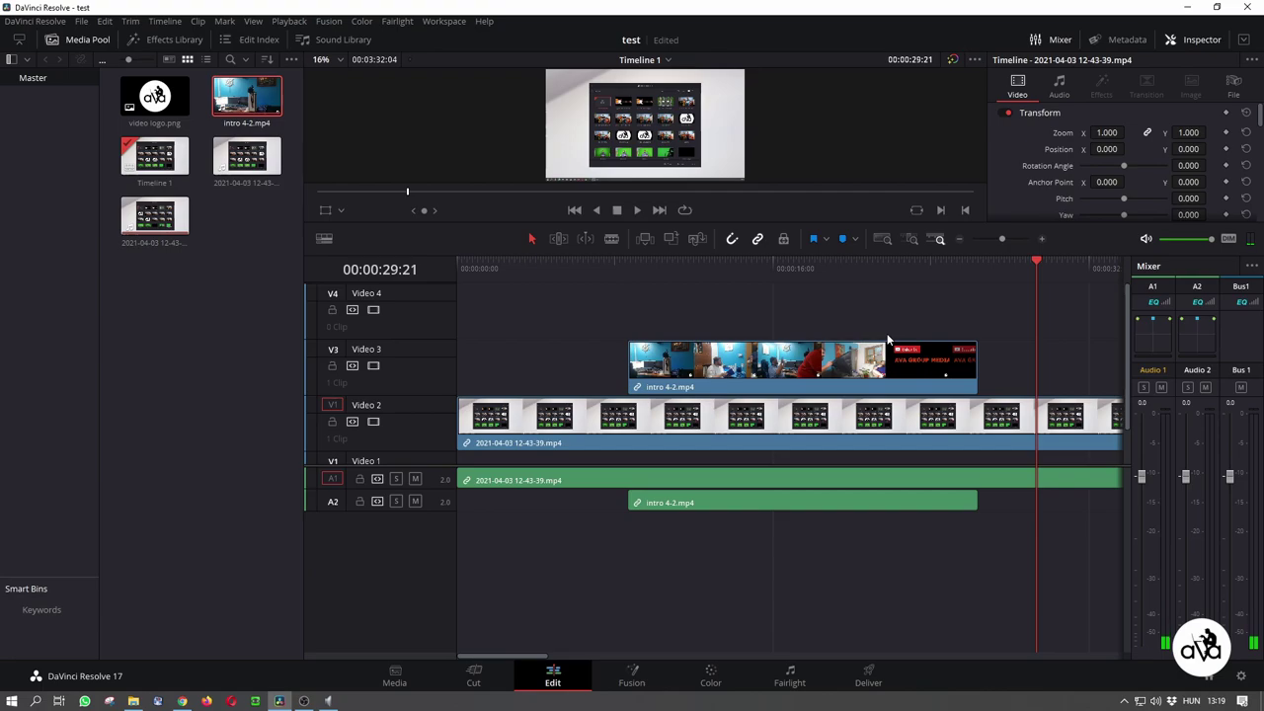
# Step: Shuttle in reverse at 2x and 4x, forward at 4x, then park the playhead at 16:46
pyautogui.press('j')
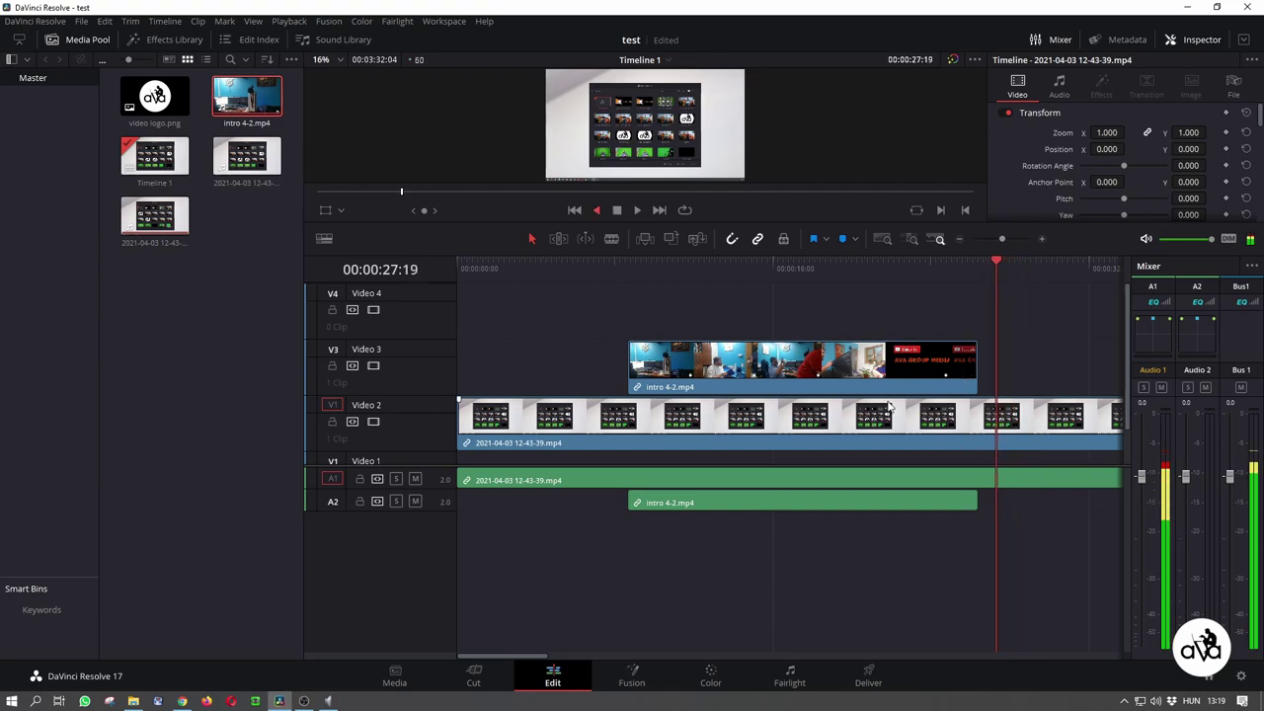
pyautogui.press('j')
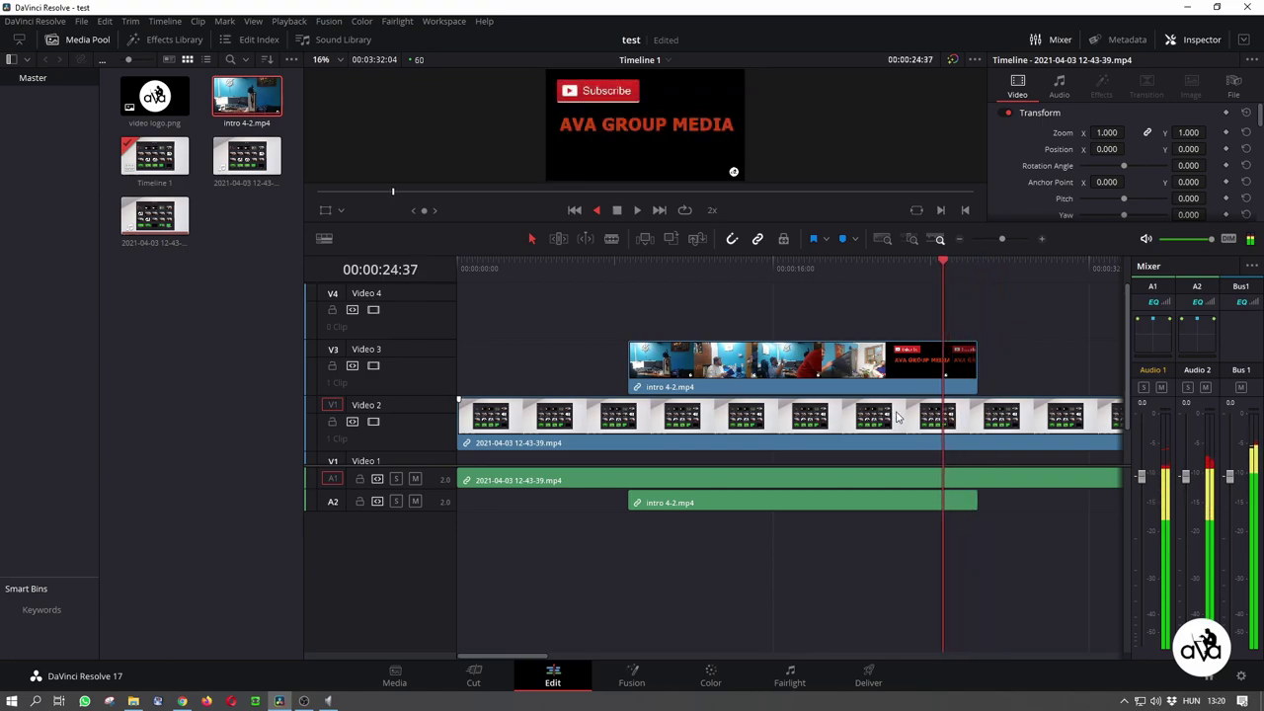
pyautogui.press('j')
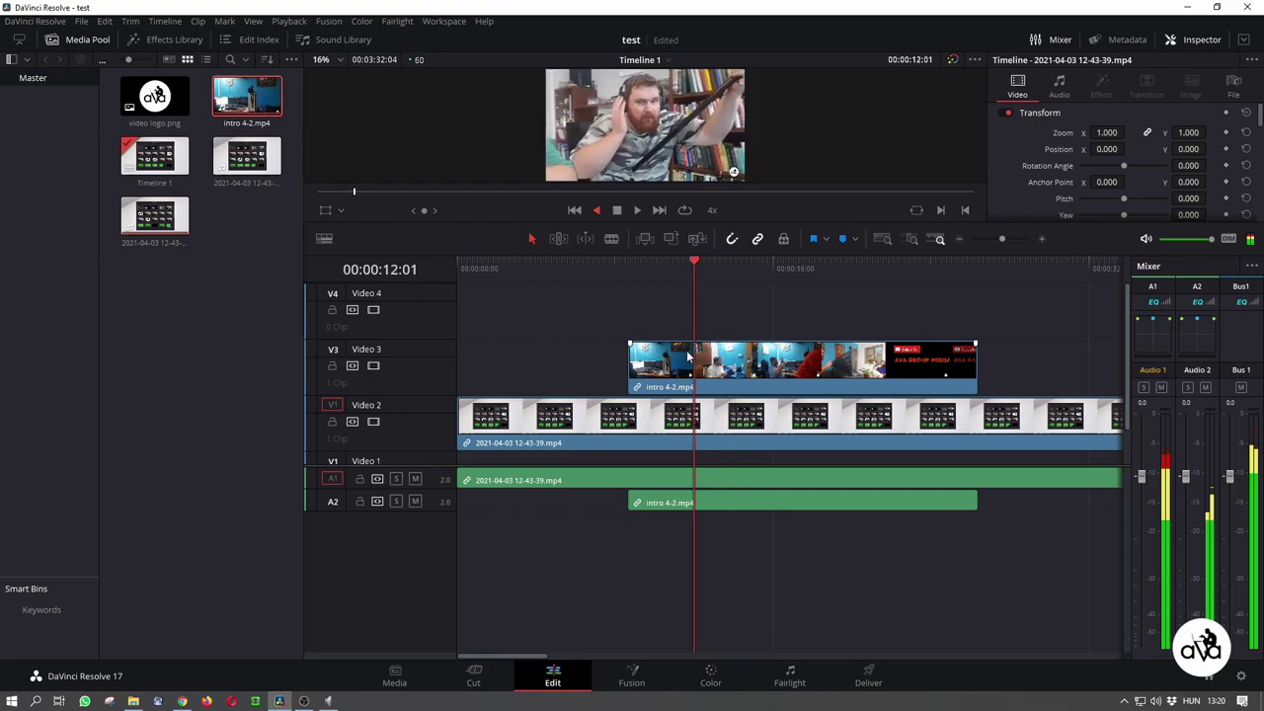
pyautogui.press('k')
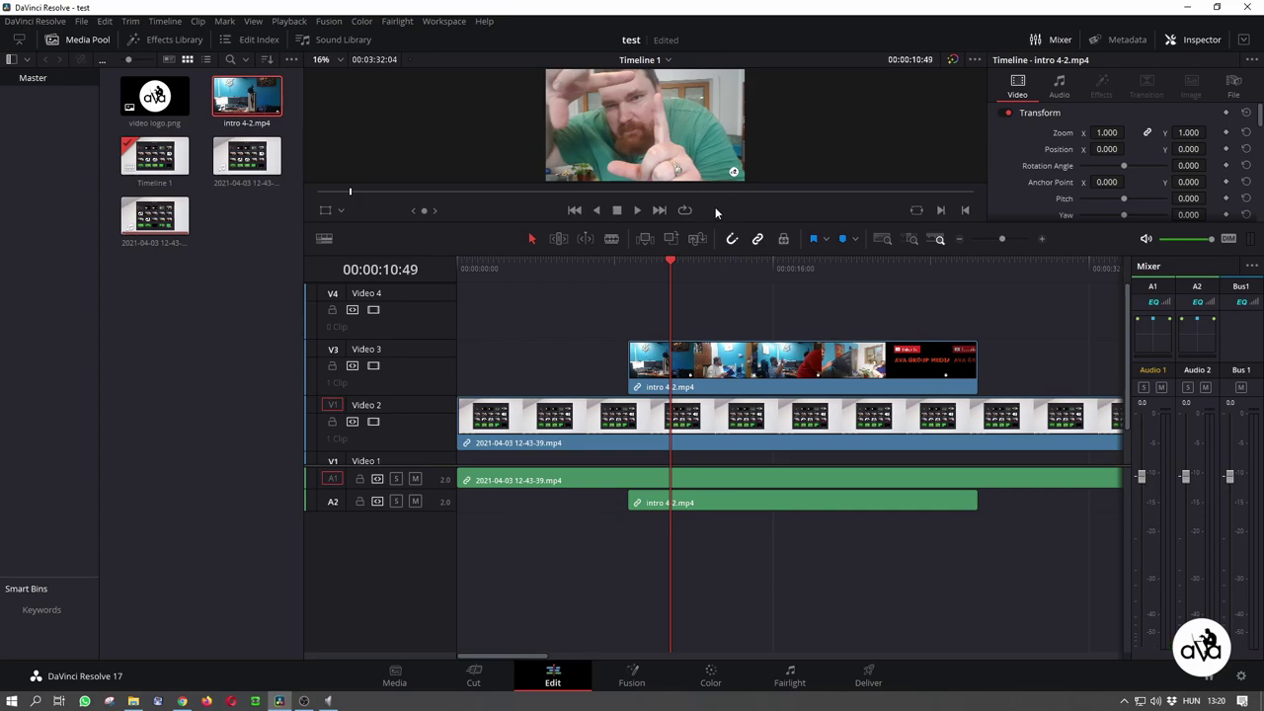
pyautogui.press('l')
pyautogui.press('l')
pyautogui.press('l')
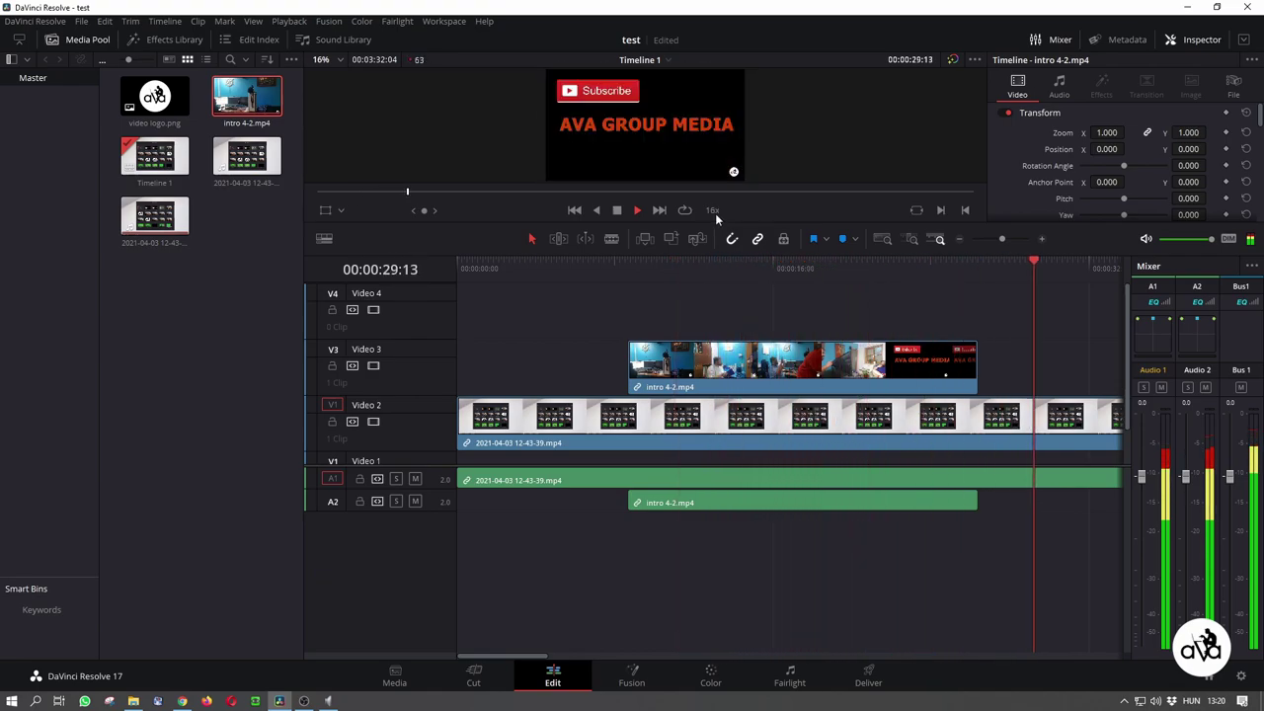
pyautogui.press('k')
pyautogui.click(788, 265)
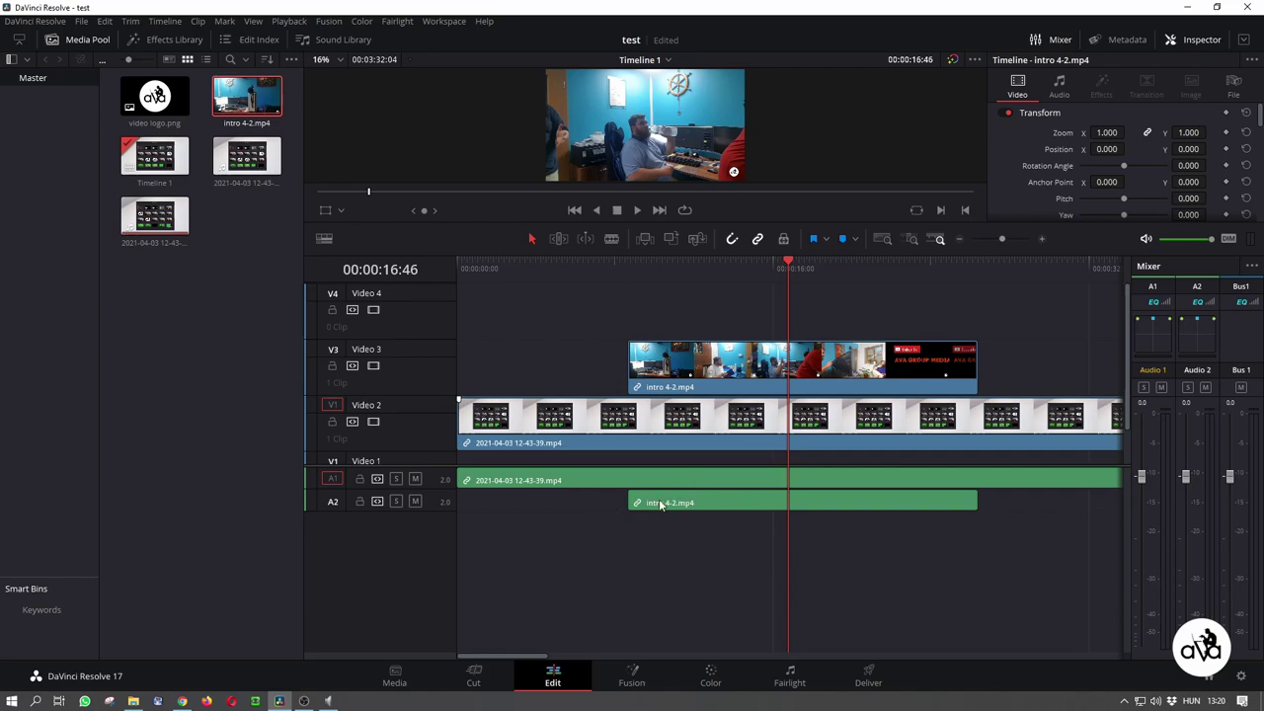
# Step: Play from 11:44 with A2 muted, then unmuted, and finally mute A2 again
pyautogui.click(415, 503)
pyautogui.click(688, 261)
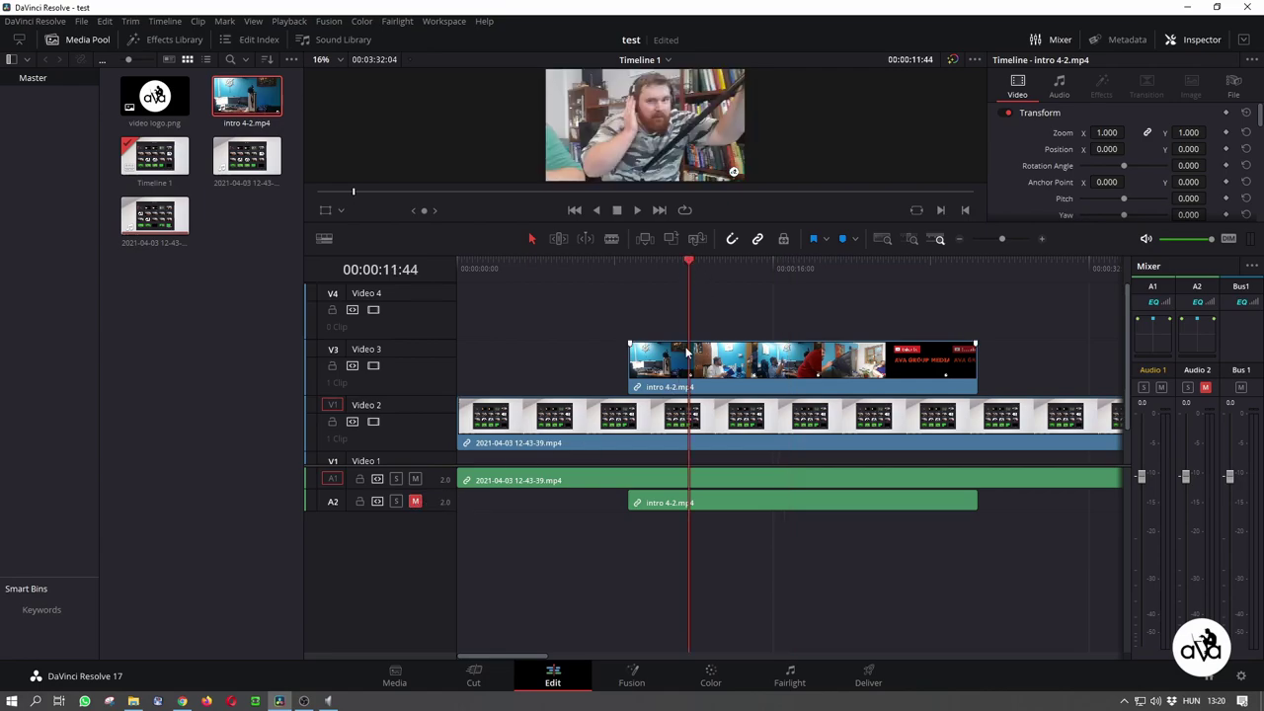
pyautogui.press('space')
pyautogui.click(416, 502)
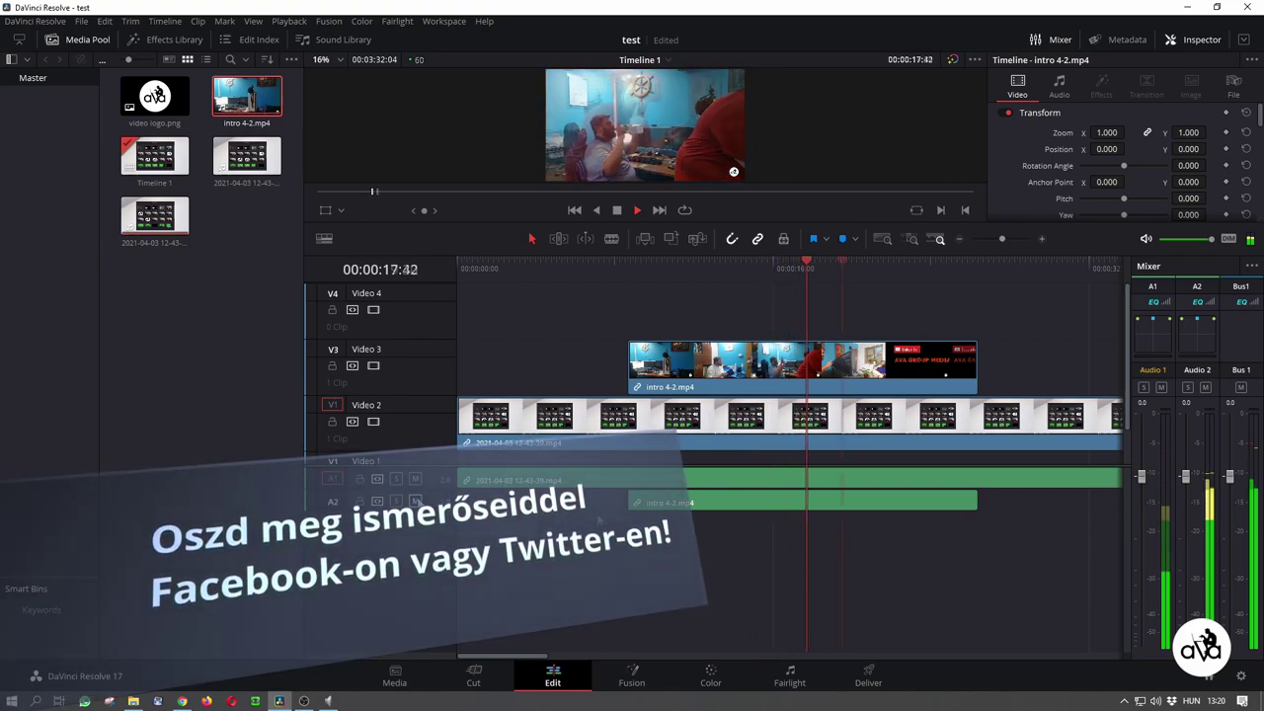
pyautogui.press('space')
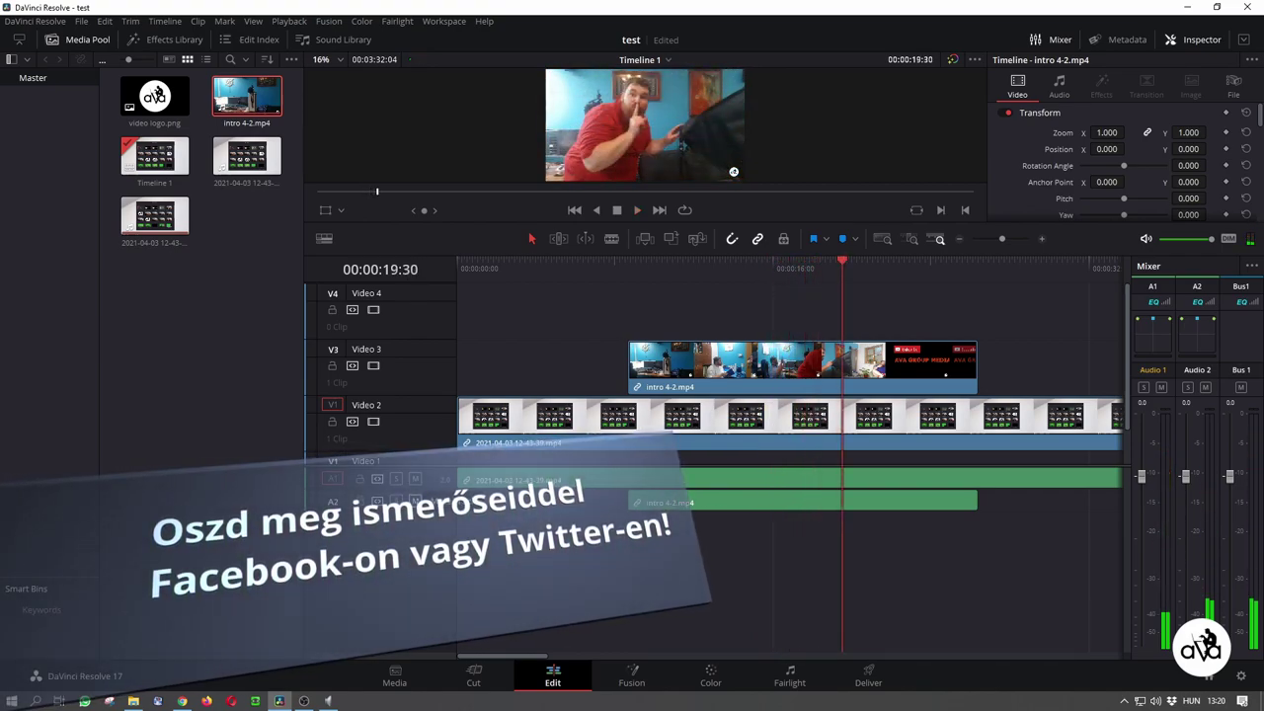
pyautogui.click(414, 502)
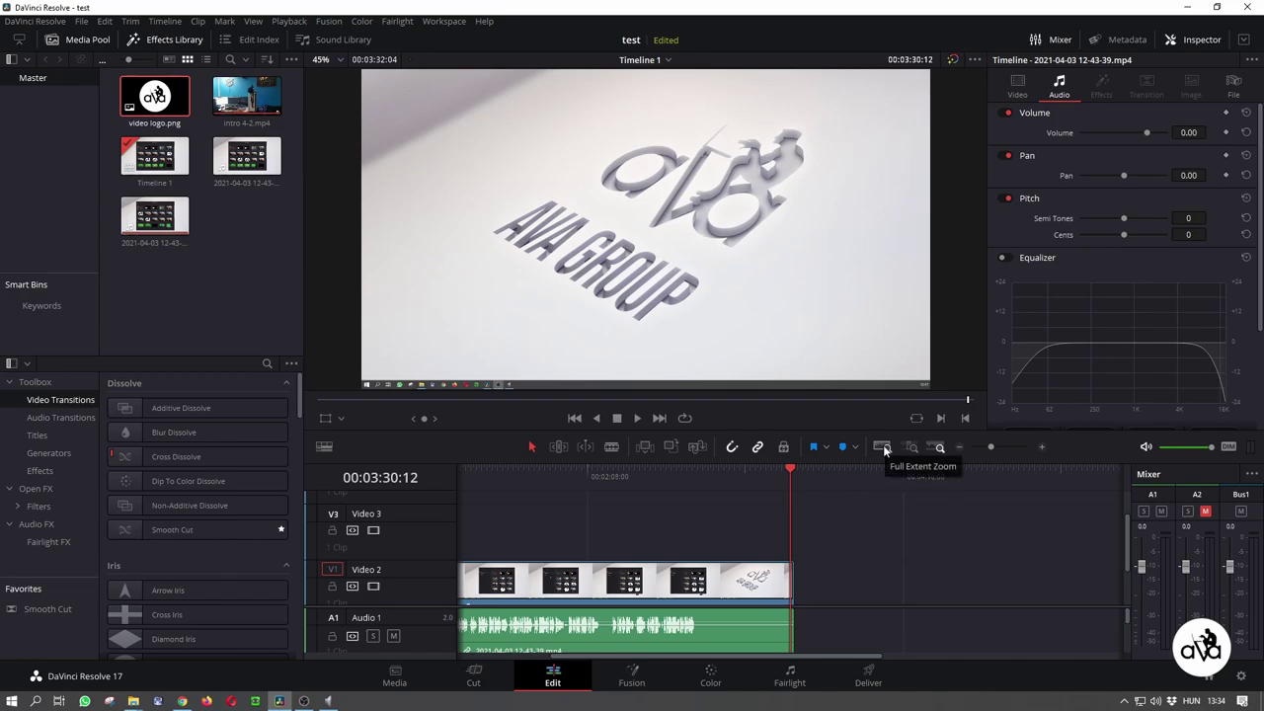
# Step: Cycle through Full Extent, Detail and Custom zoom, then zoom in and out one step
pyautogui.click(883, 447)
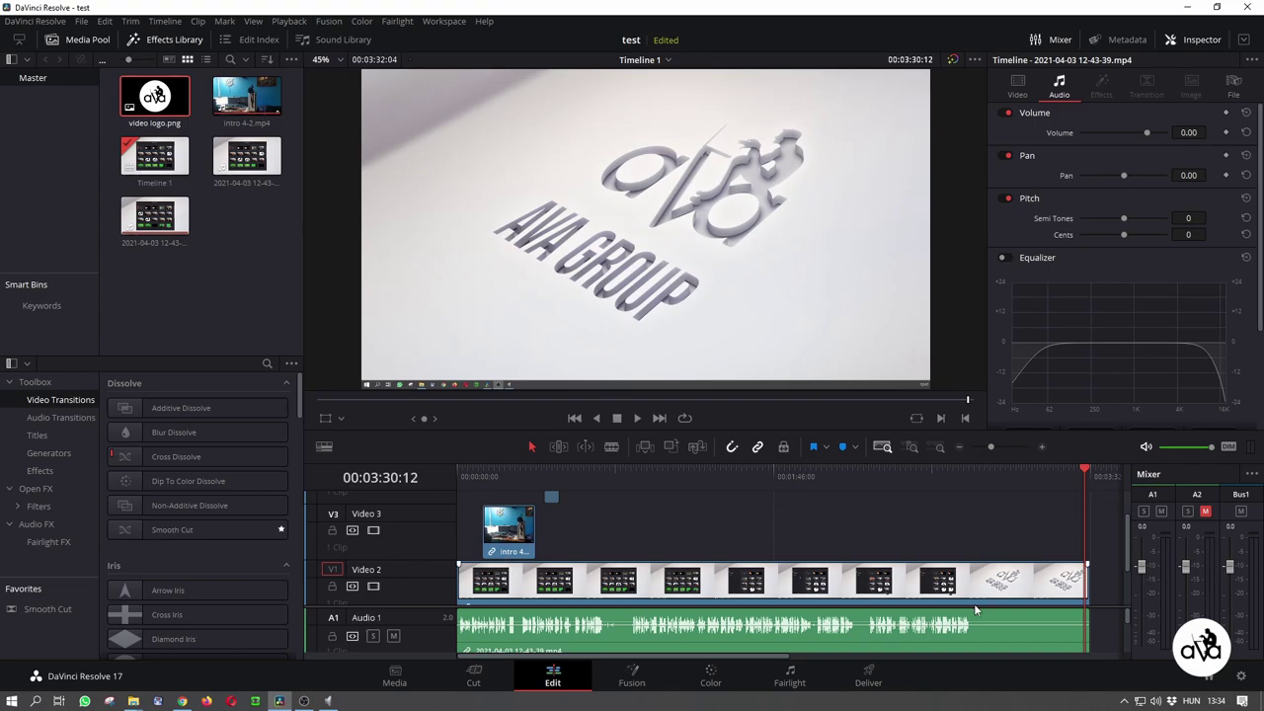
pyautogui.click(910, 447)
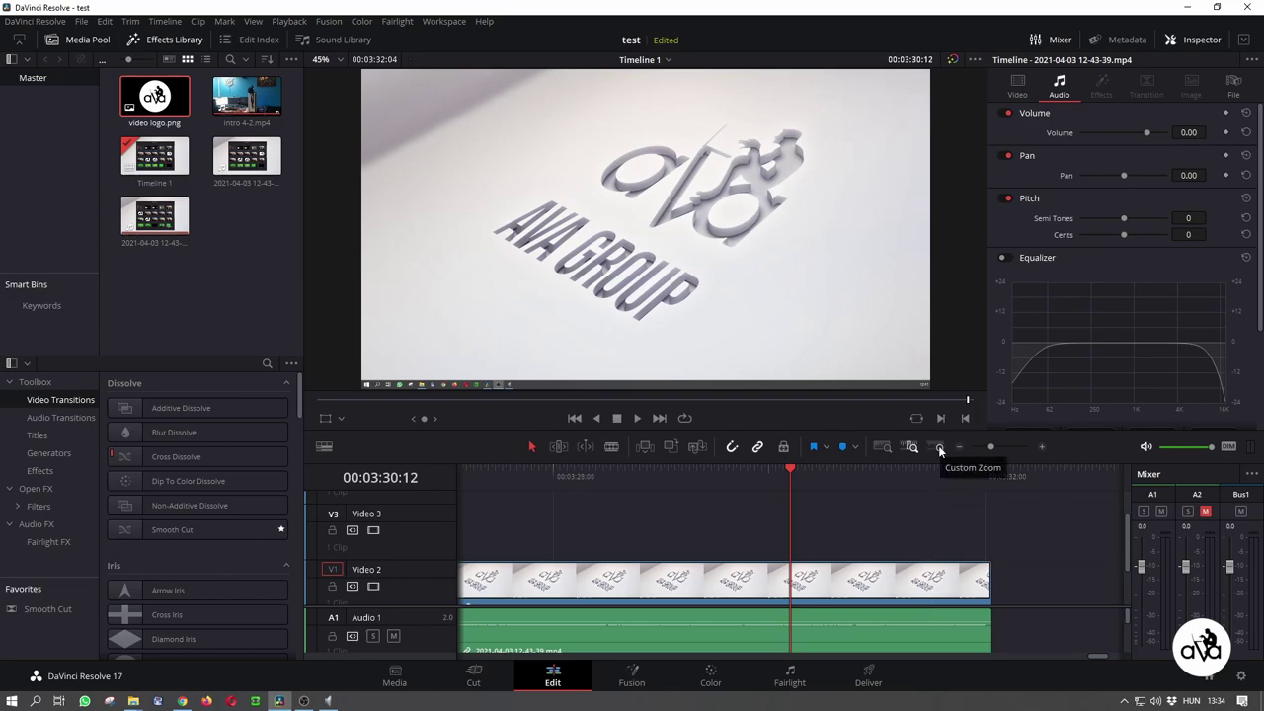
pyautogui.click(940, 448)
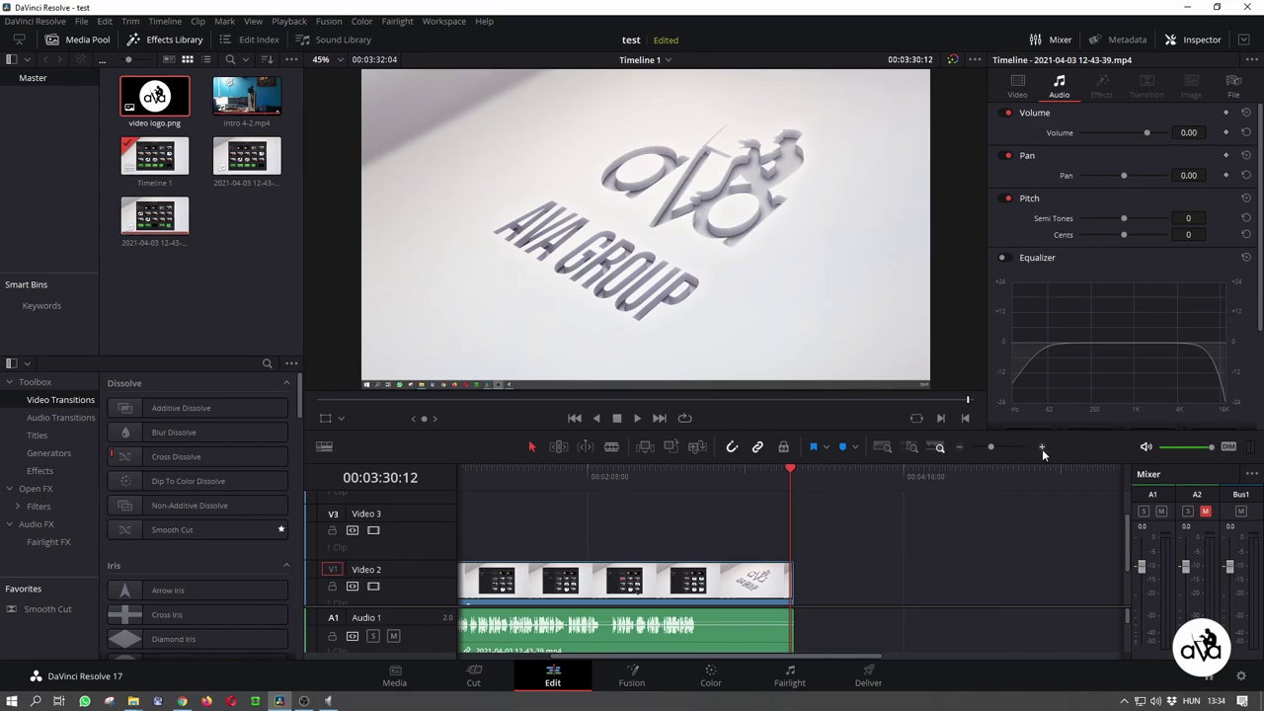
pyautogui.click(1041, 448)
pyautogui.click(960, 450)
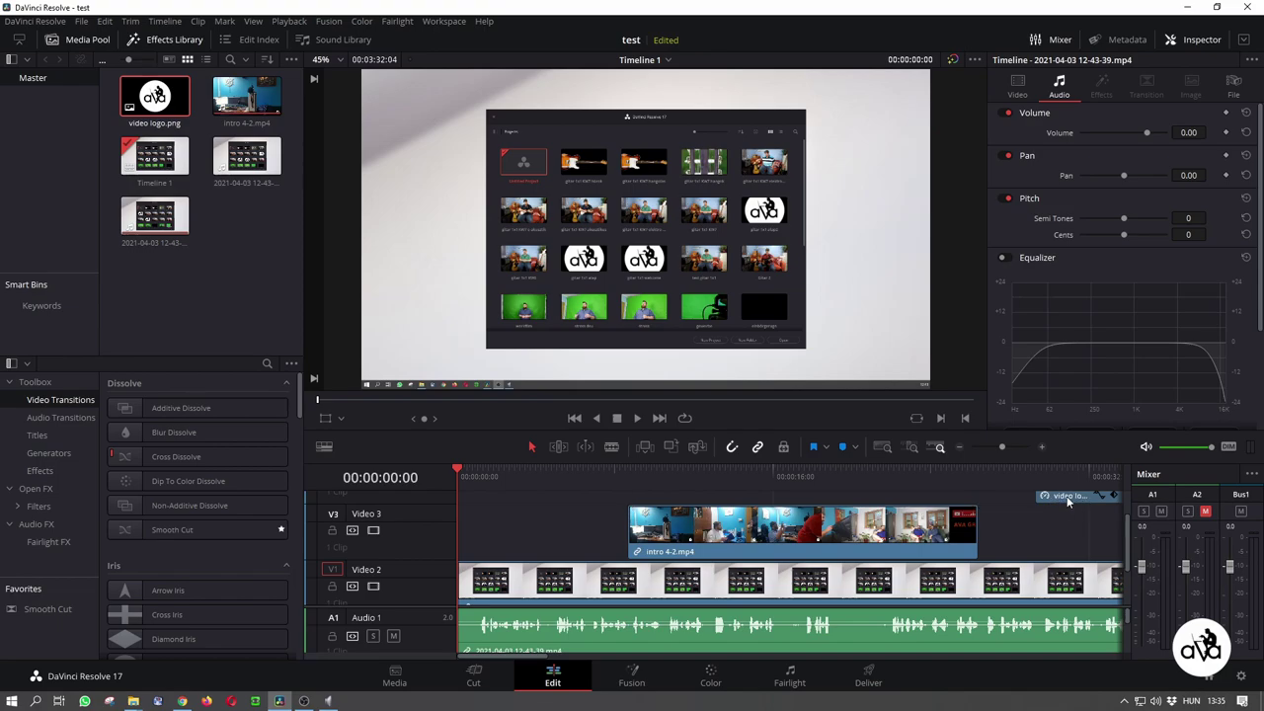
# Step: Repeat Full Extent and Detail zoom, ending on the custom zoom level
pyautogui.scroll(2, 1056, 514)
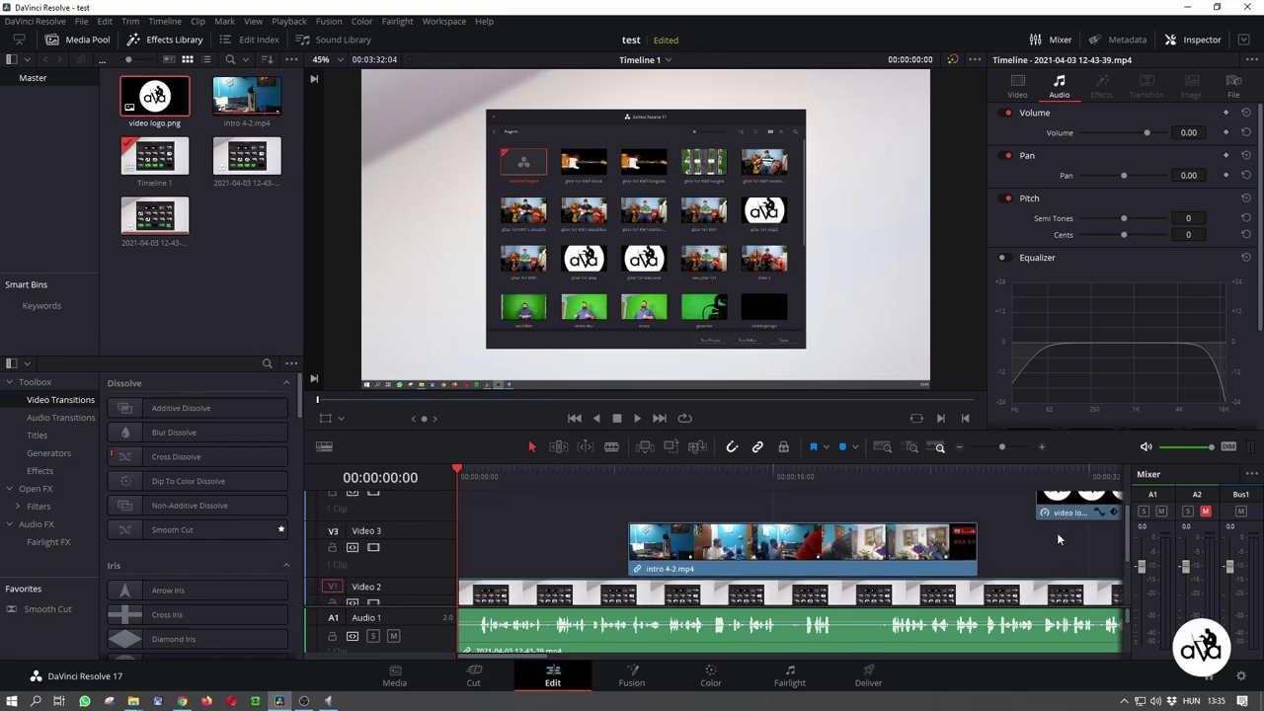
pyautogui.scroll(-2, 1056, 532)
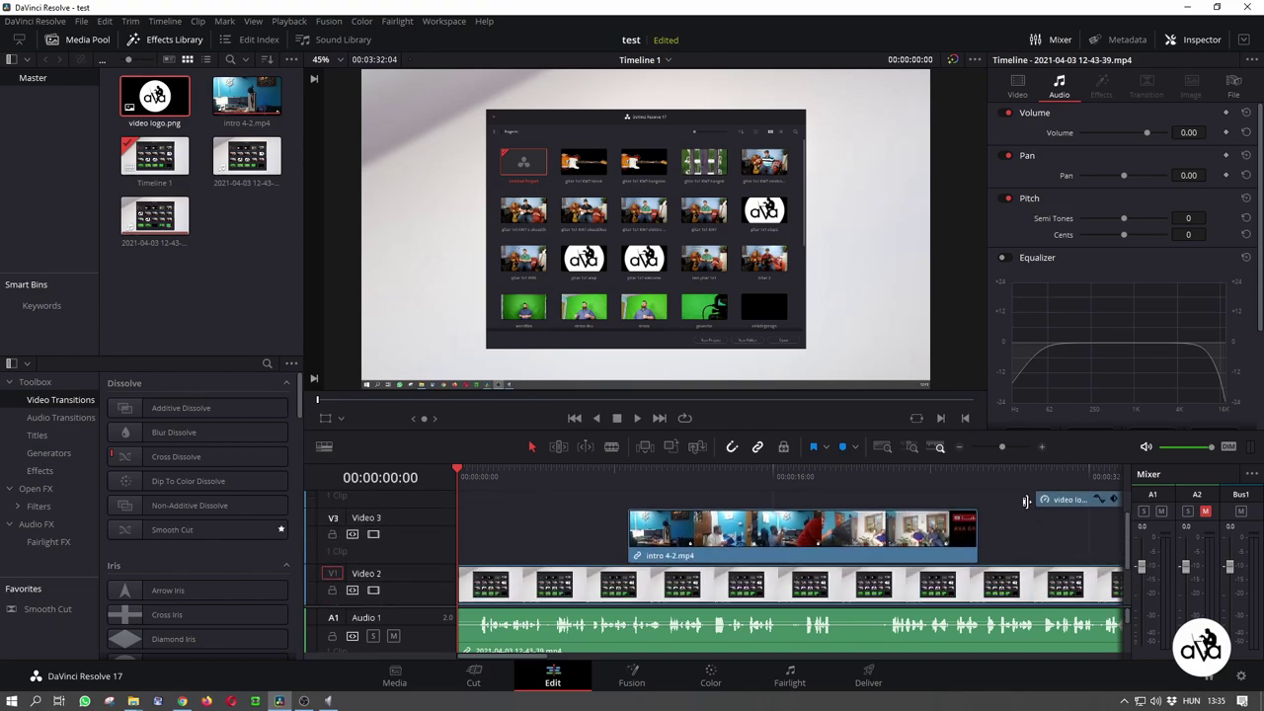
pyautogui.click(883, 447)
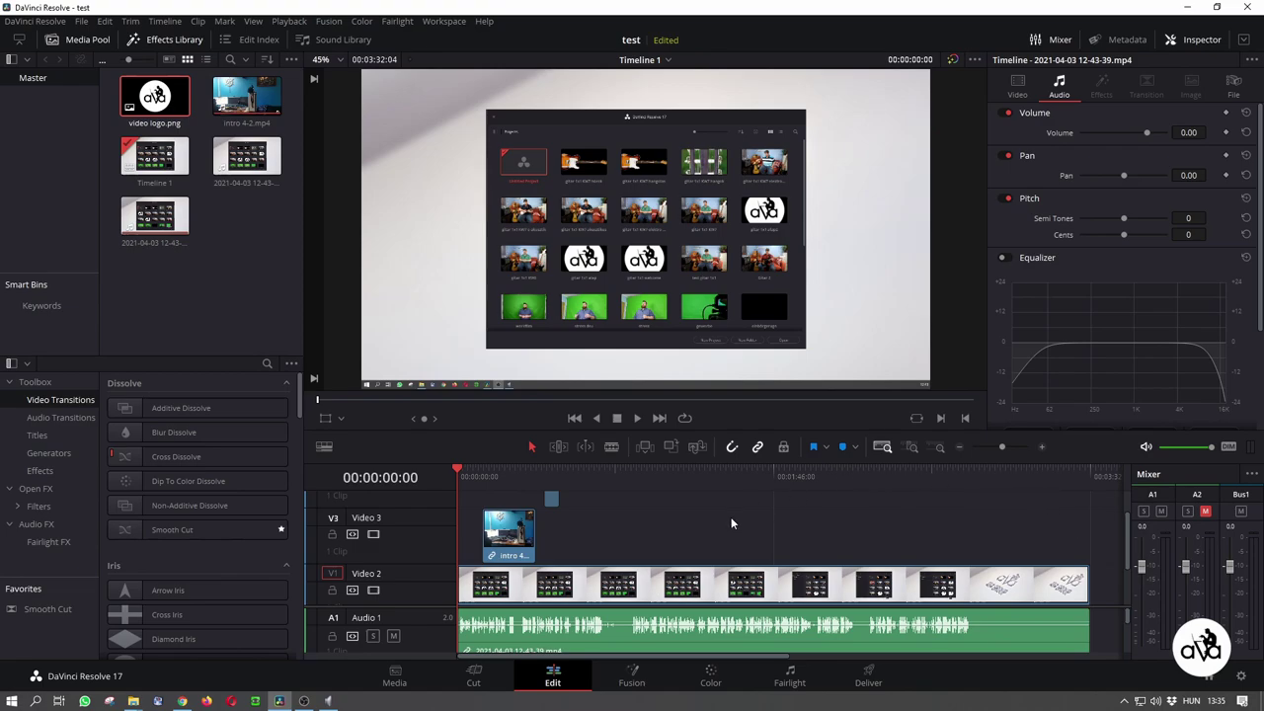
pyautogui.click(911, 447)
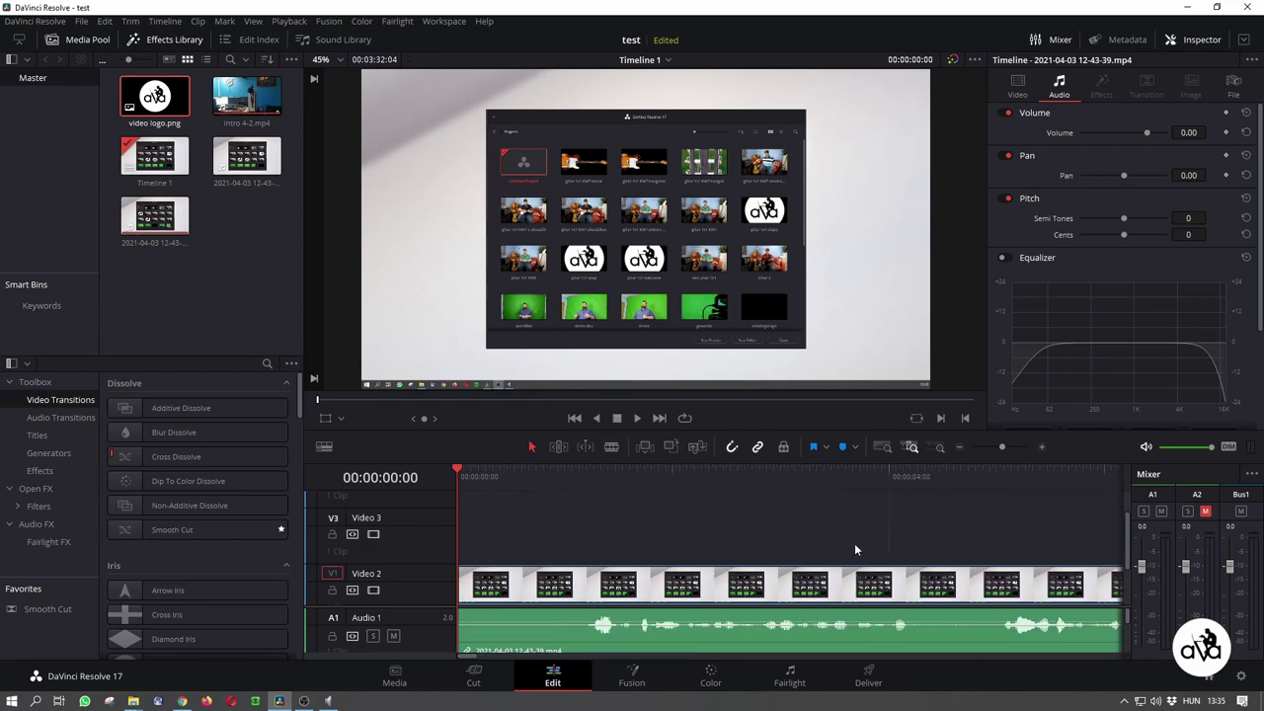
pyautogui.click(938, 447)
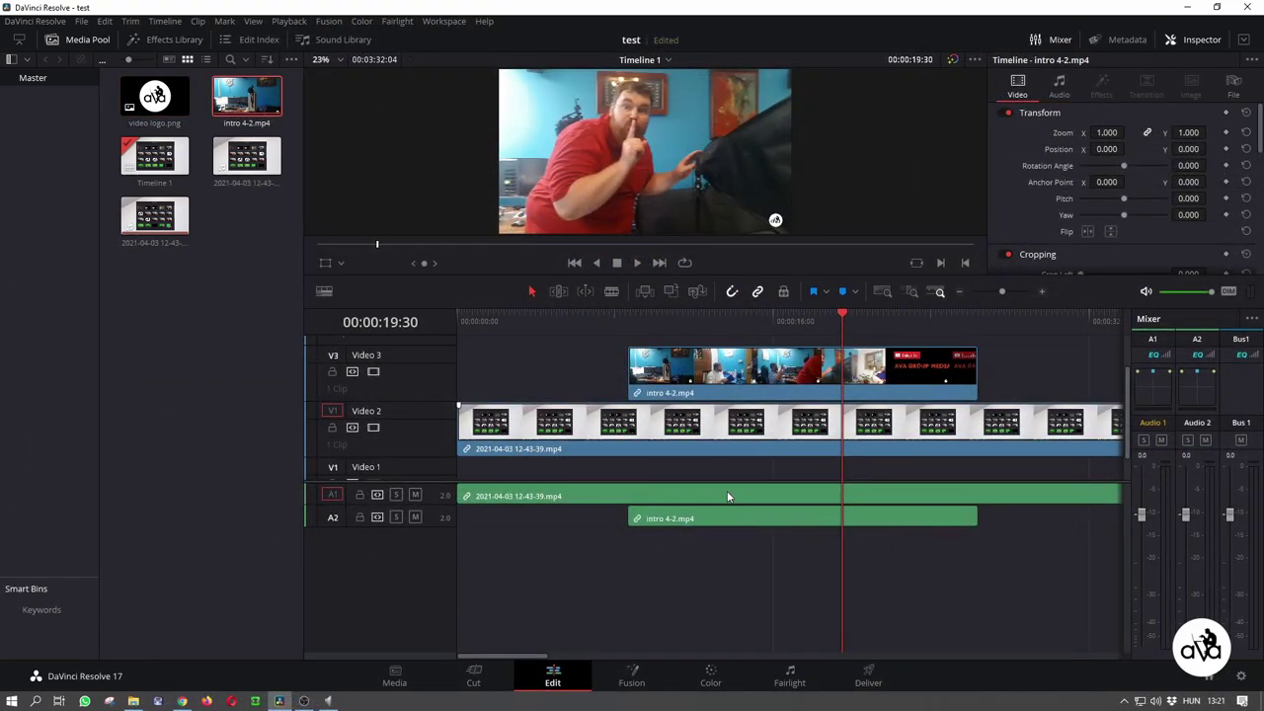
# Step: Select intro 4-2.mp4, show the Effects Library, and toggle the Inspector off and back on
pyautogui.click(210, 123)
pyautogui.click(177, 39)
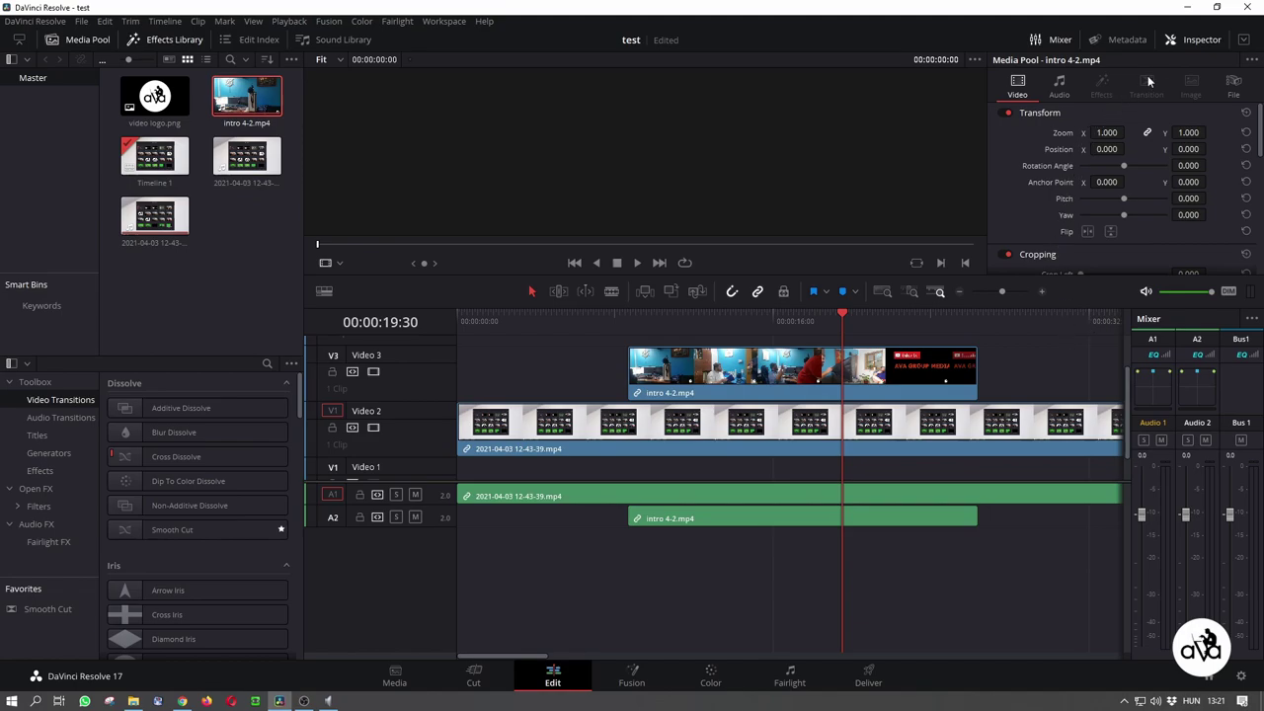
pyautogui.click(1203, 40)
pyautogui.click(1203, 40)
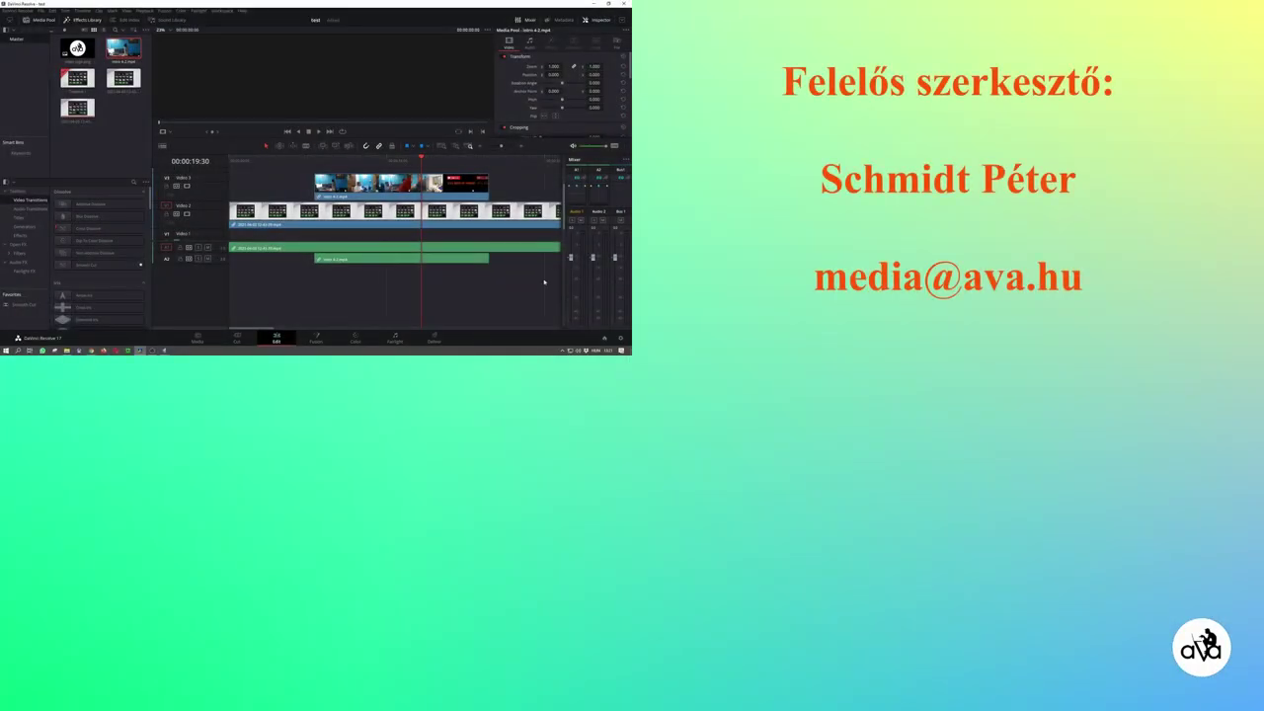
# Step: Switch to the Fairlight page, then to the Deliver page
pyautogui.click(394, 340)
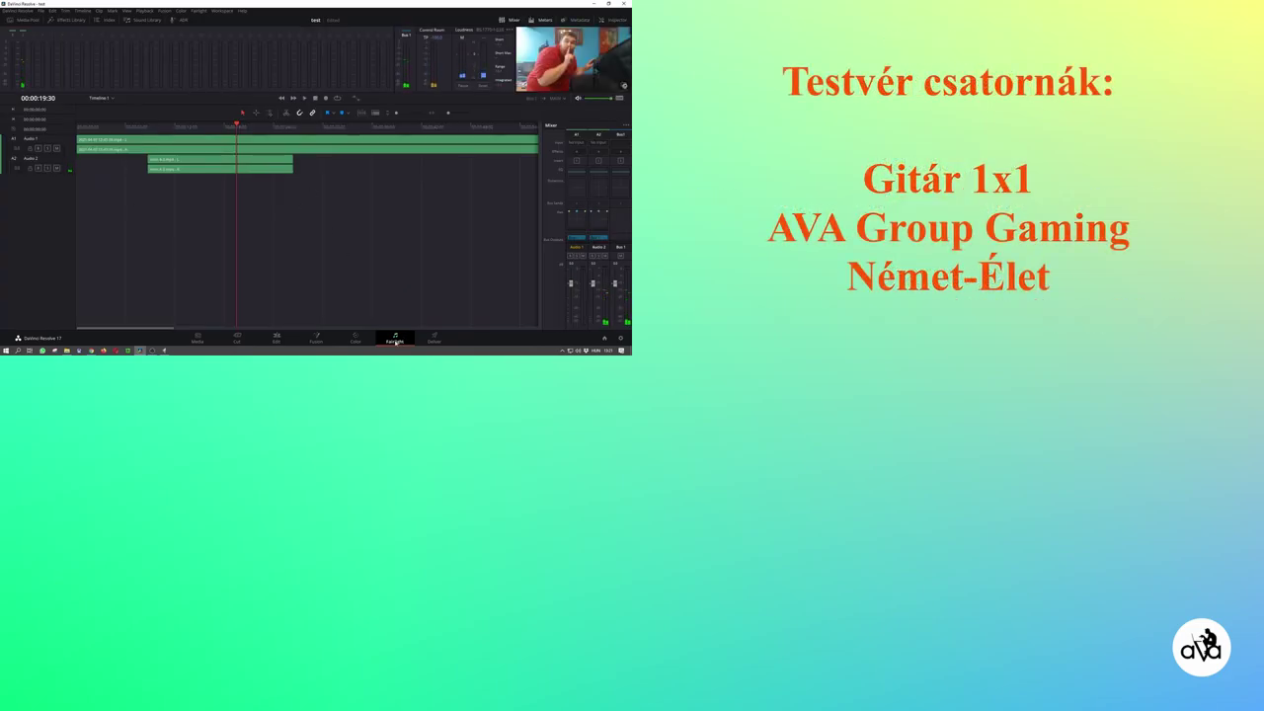
pyautogui.click(437, 341)
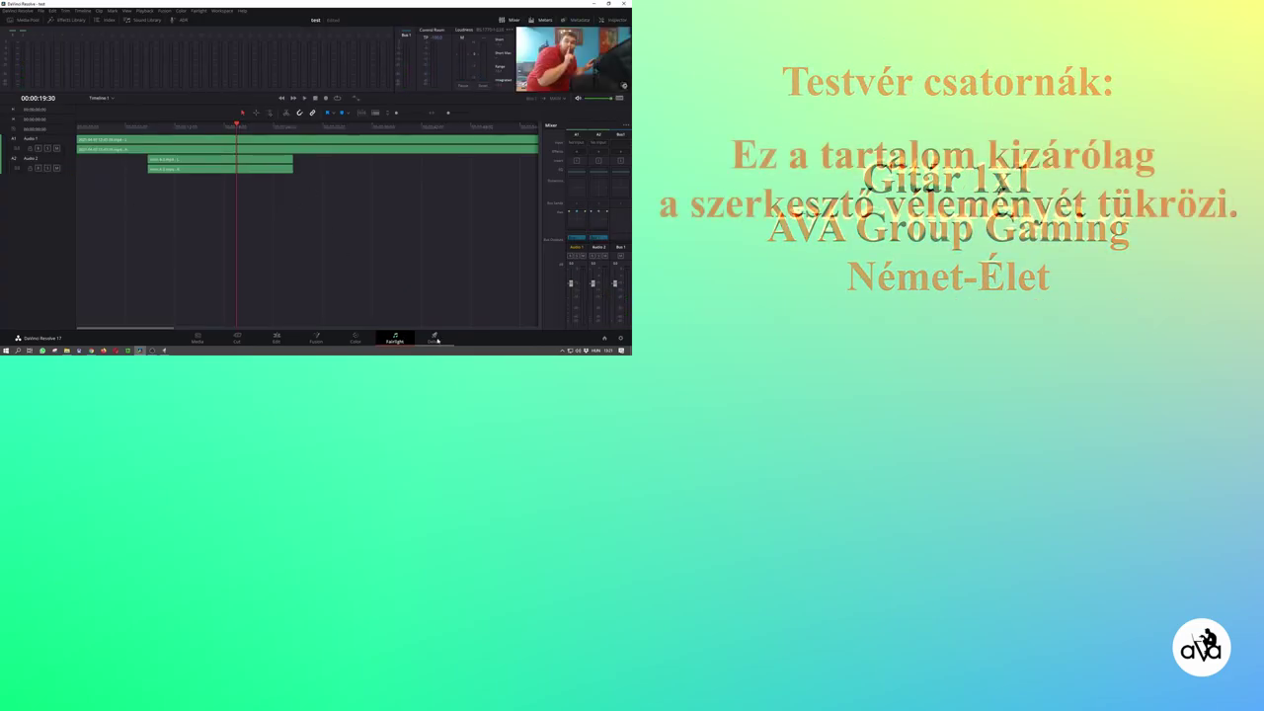